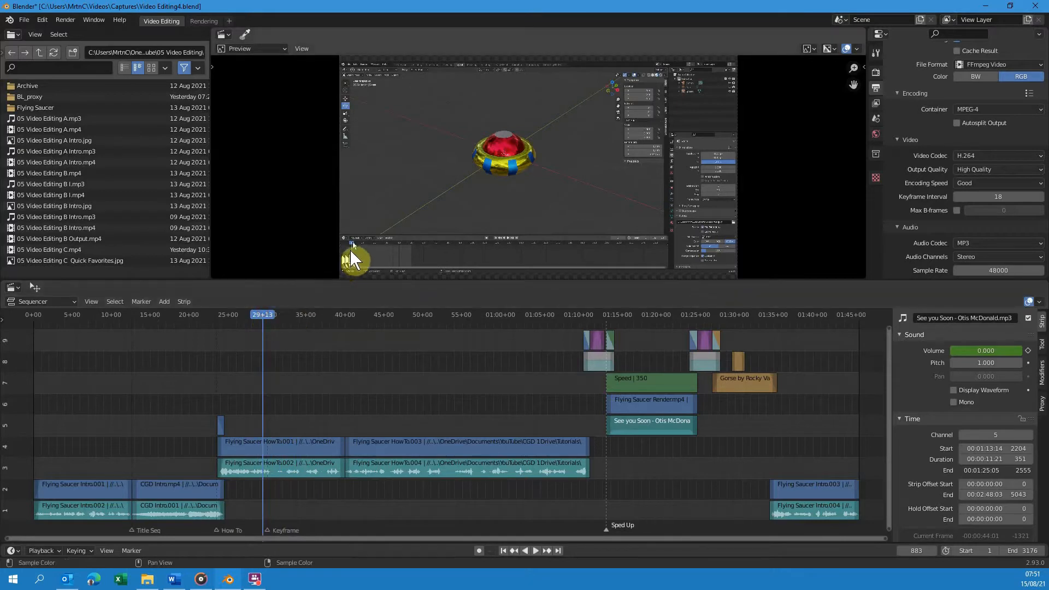
- Keyframe the X and Y position and scale of the Flying Saucer HowTo.001 video strip at frame 862
key("space")
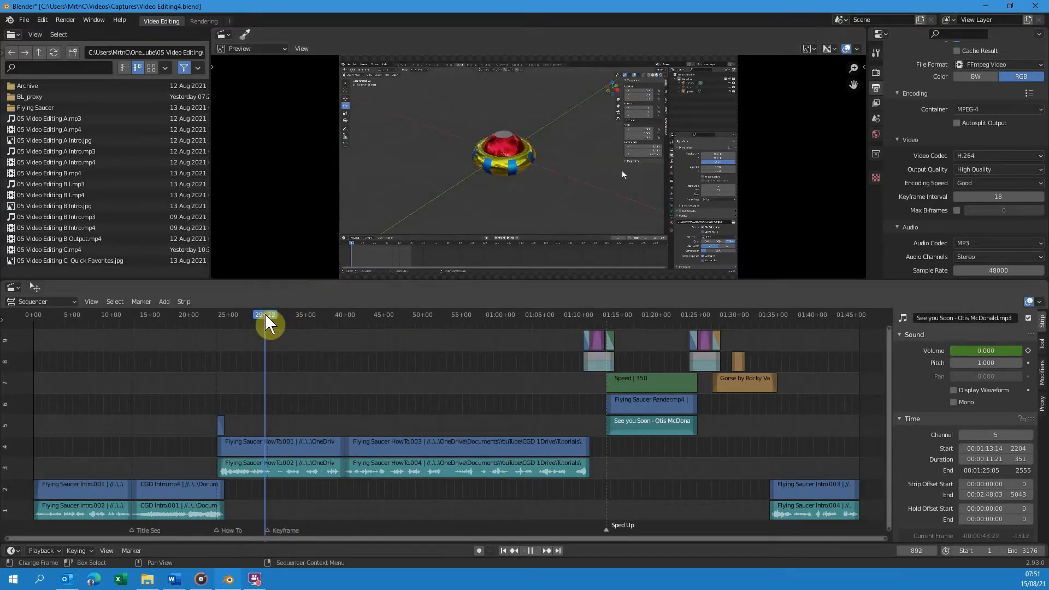
left_click_drag(265, 314, 257, 314)
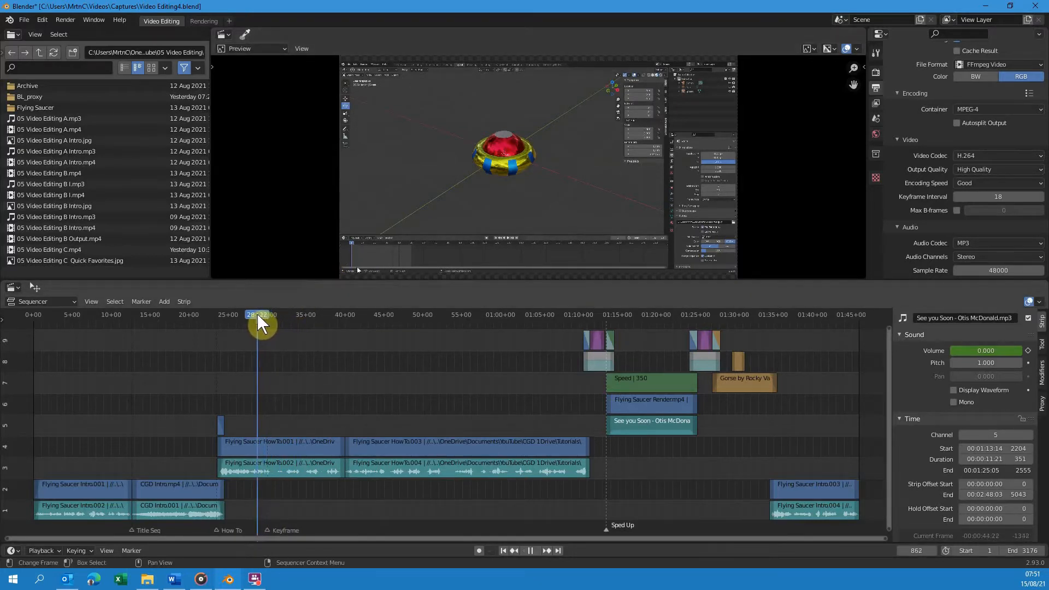
key("space")
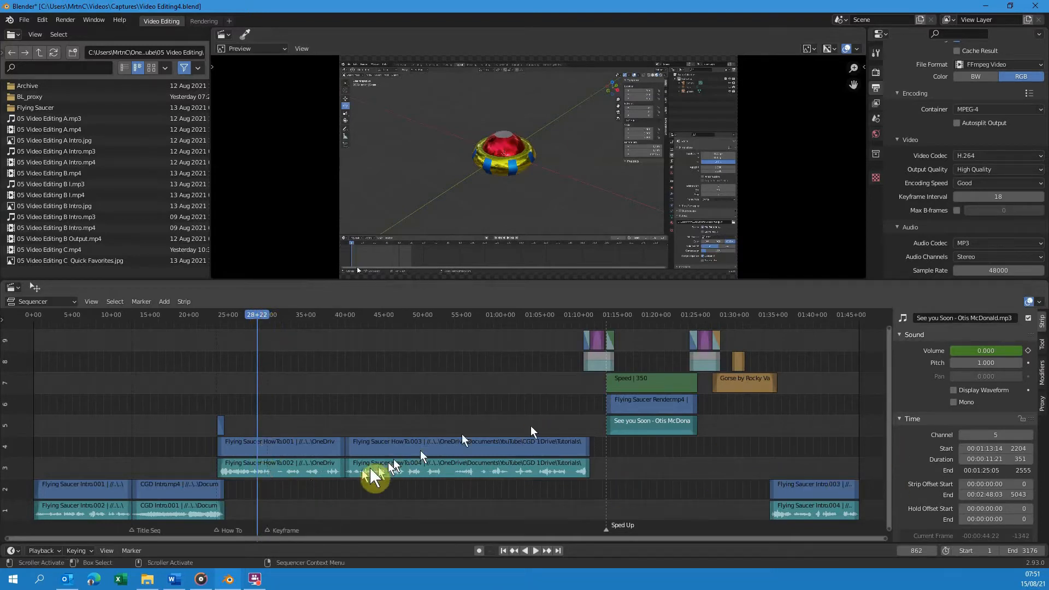
left_click(291, 444)
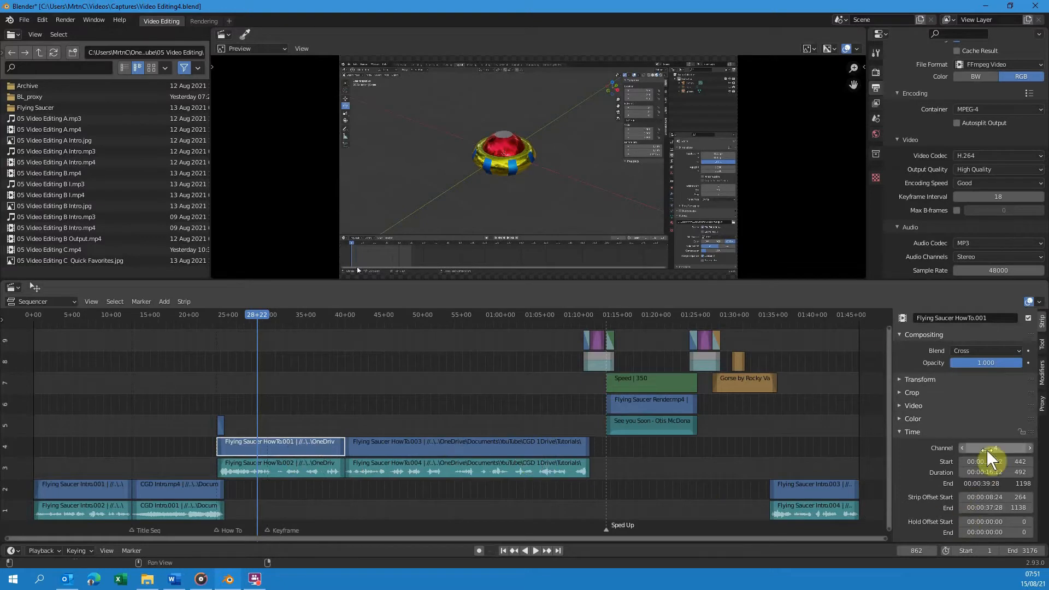
left_click(902, 378)
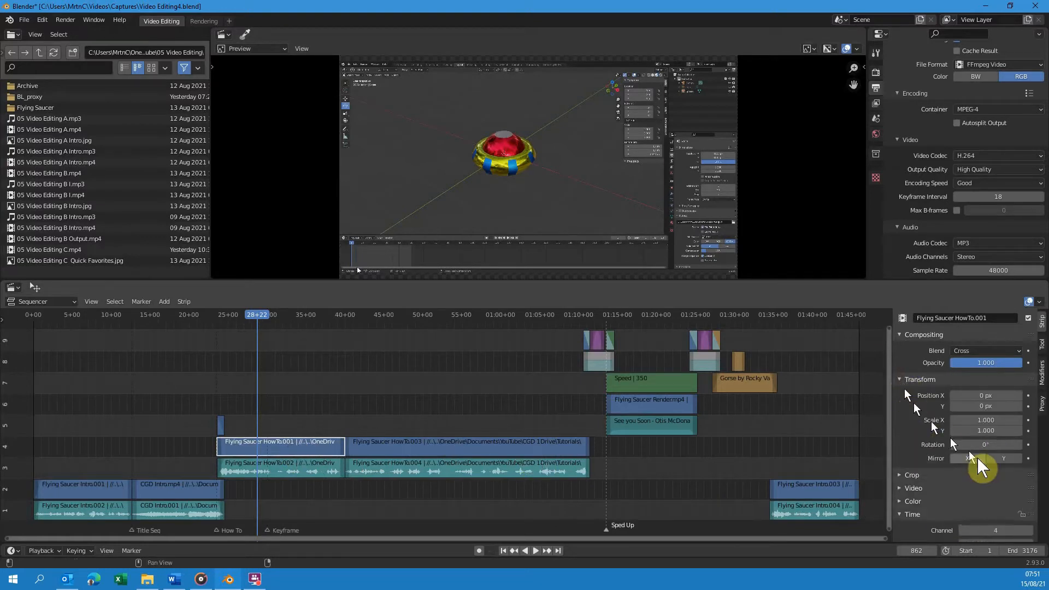
left_click(1029, 395)
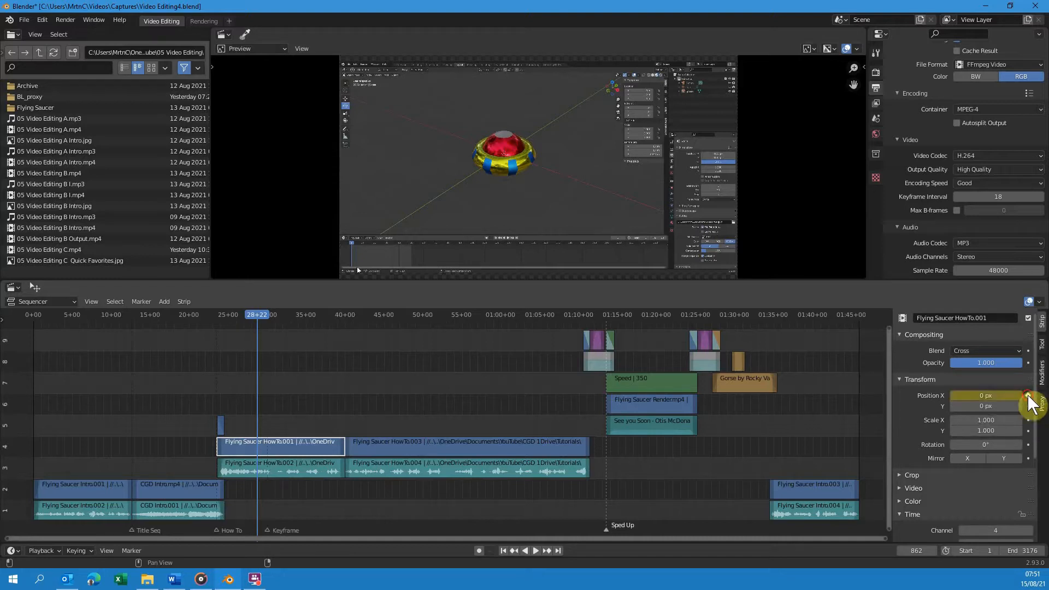
left_click(1029, 407)
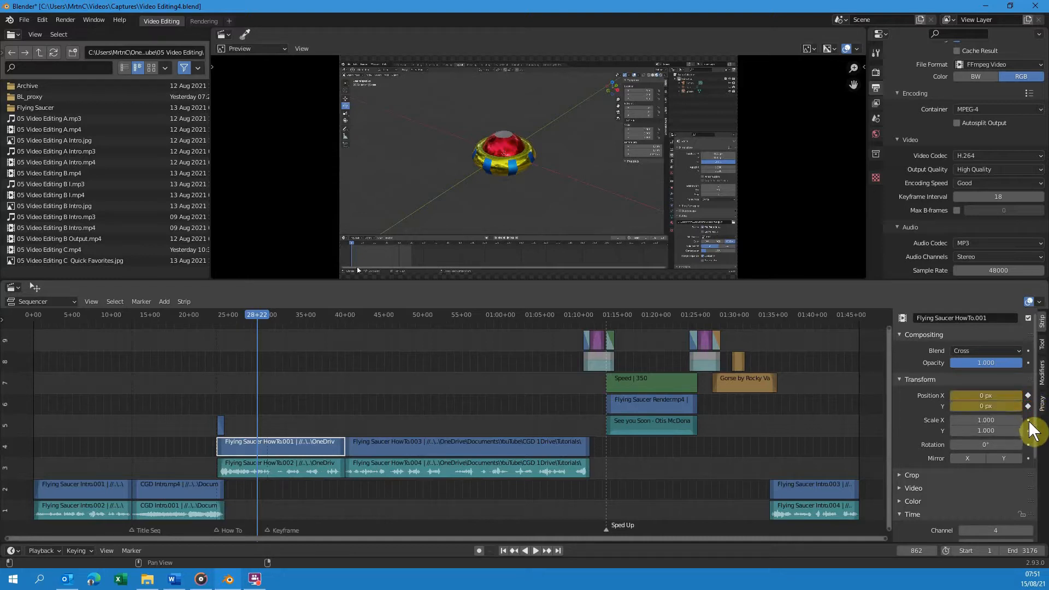
left_click(1028, 419)
left_click(1029, 430)
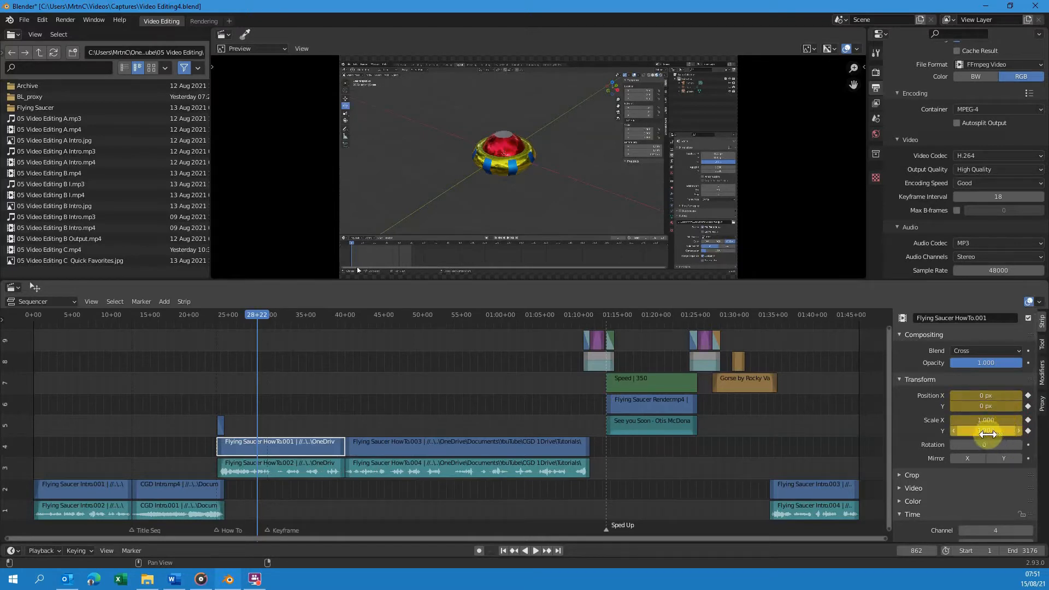
- At frame 900, set the HowTo.001 strip's Scale X and Y to 3 and keyframe both
left_click(251, 314)
key("space")
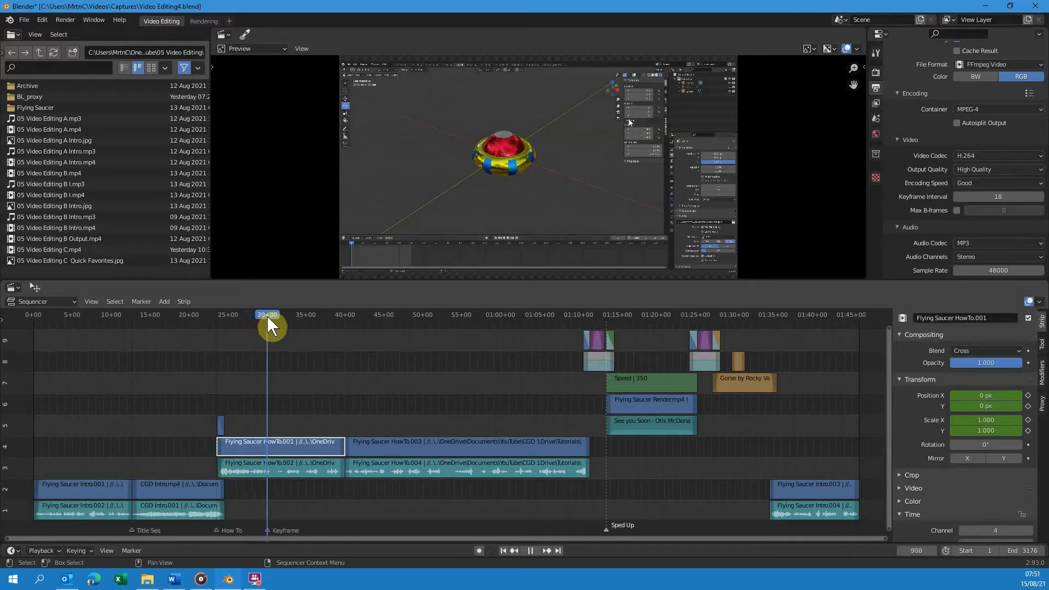
left_click_drag(267, 316, 267, 318)
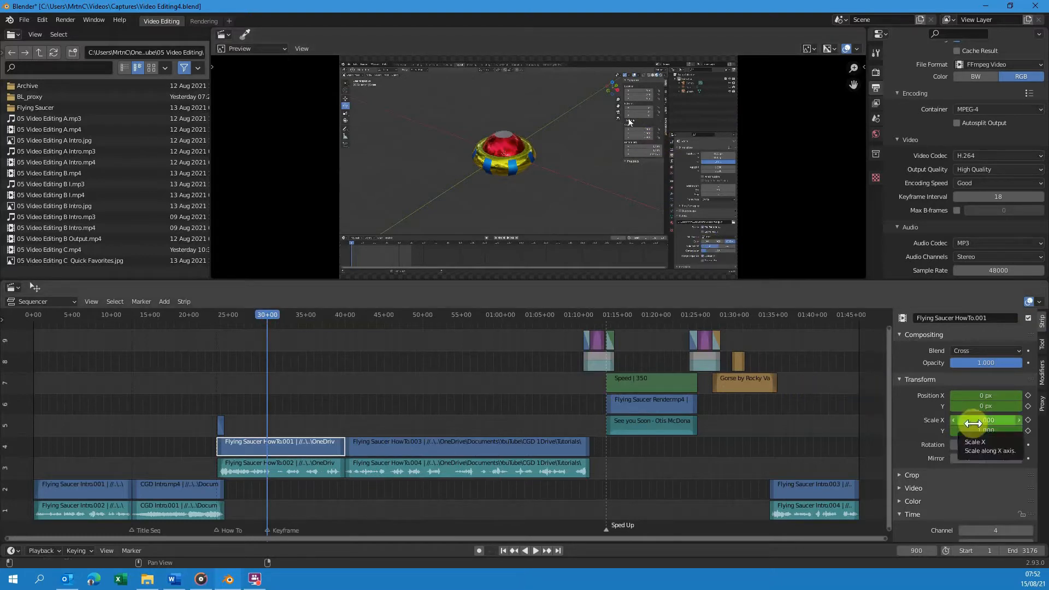
left_click_drag(979, 420, 978, 431)
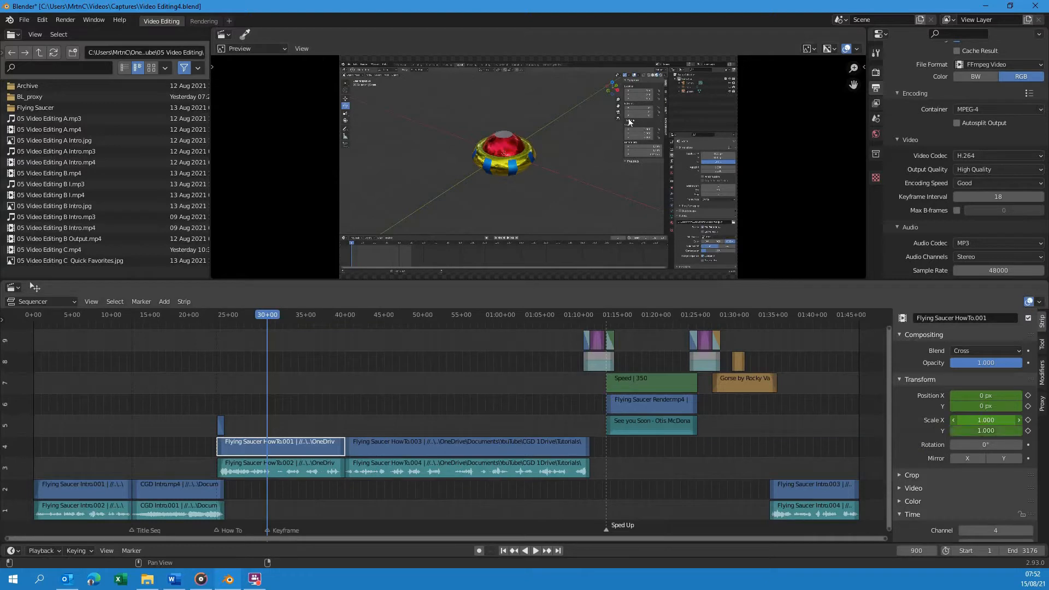
left_click(974, 421)
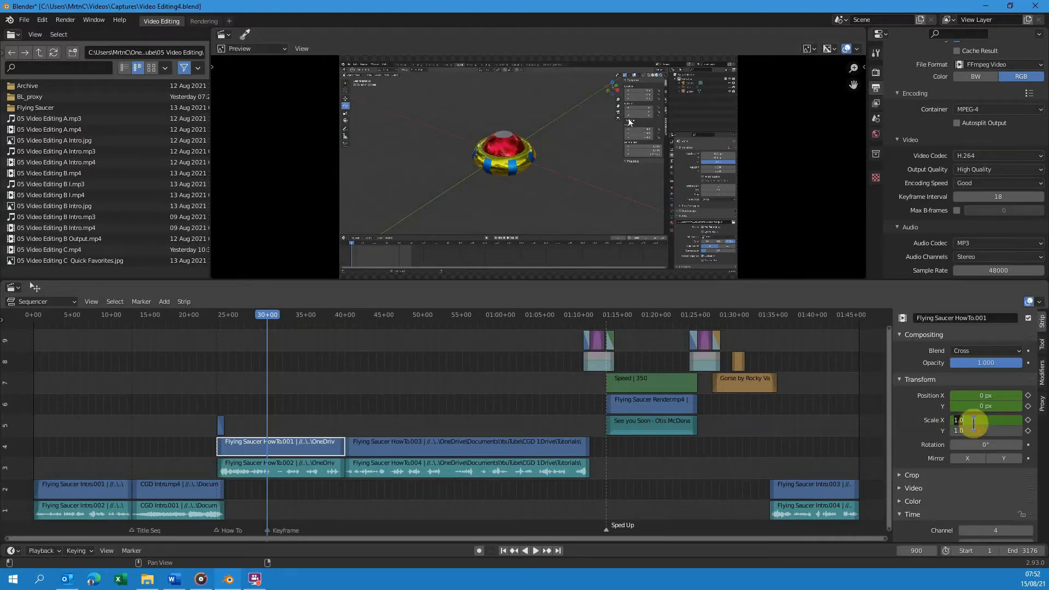
type("3")
key("Return")
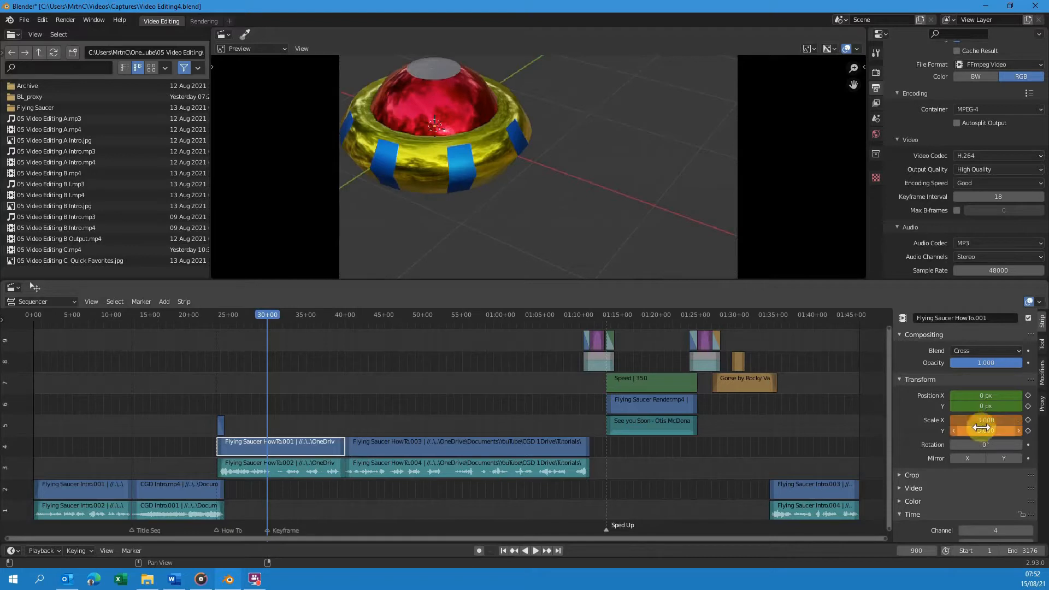
left_click(1029, 421)
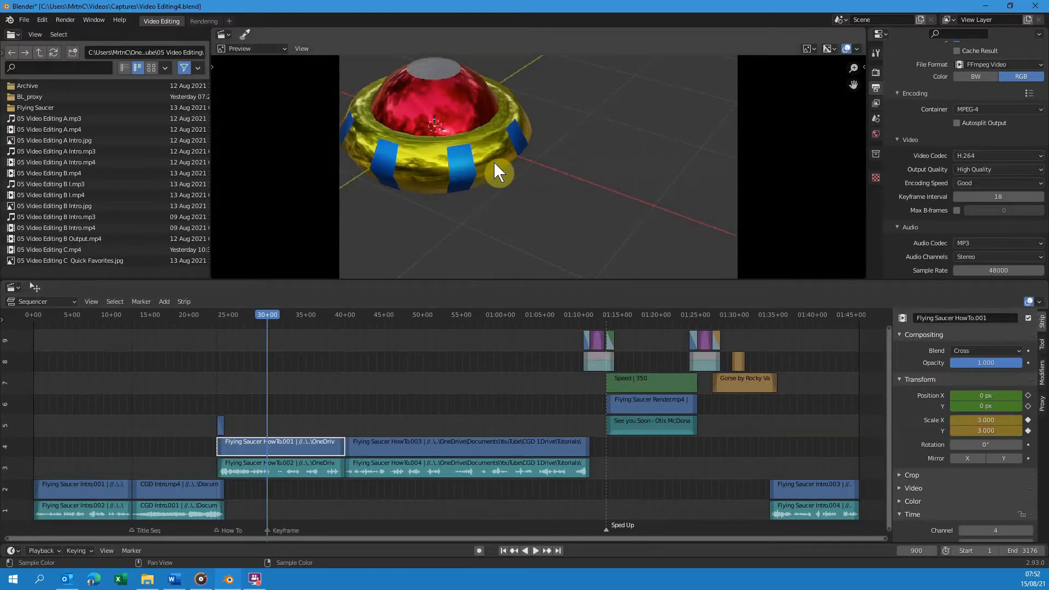
- Shift the enlarged strip to Position X -948 px and Y -685 px to frame the transform values, and keyframe both
left_click_drag(1006, 395, 1007, 395)
left_click(1006, 395)
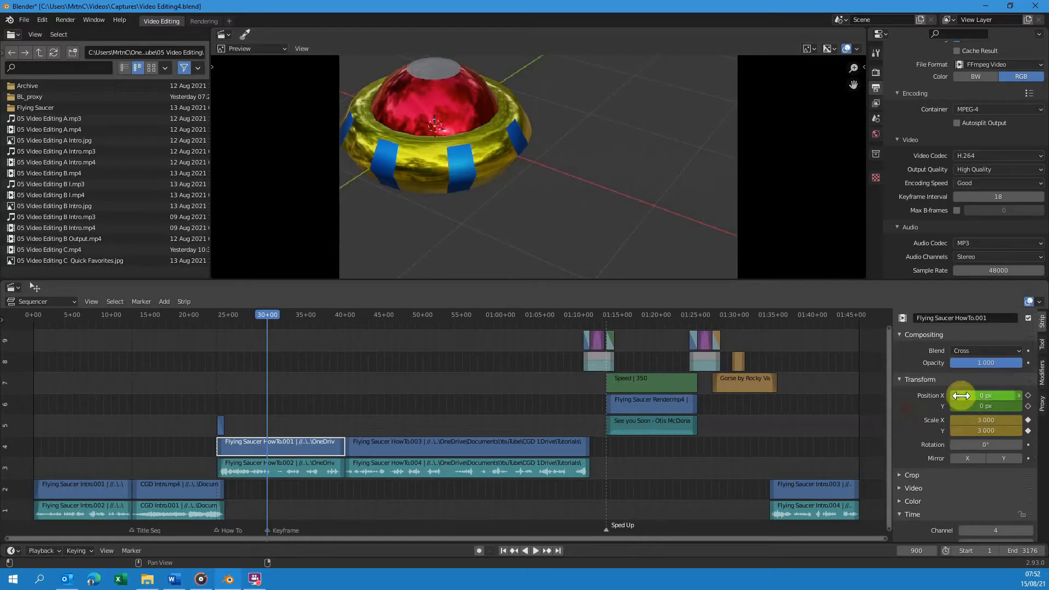
type("51")
key("Return")
left_click_drag(986, 395, 860, 409)
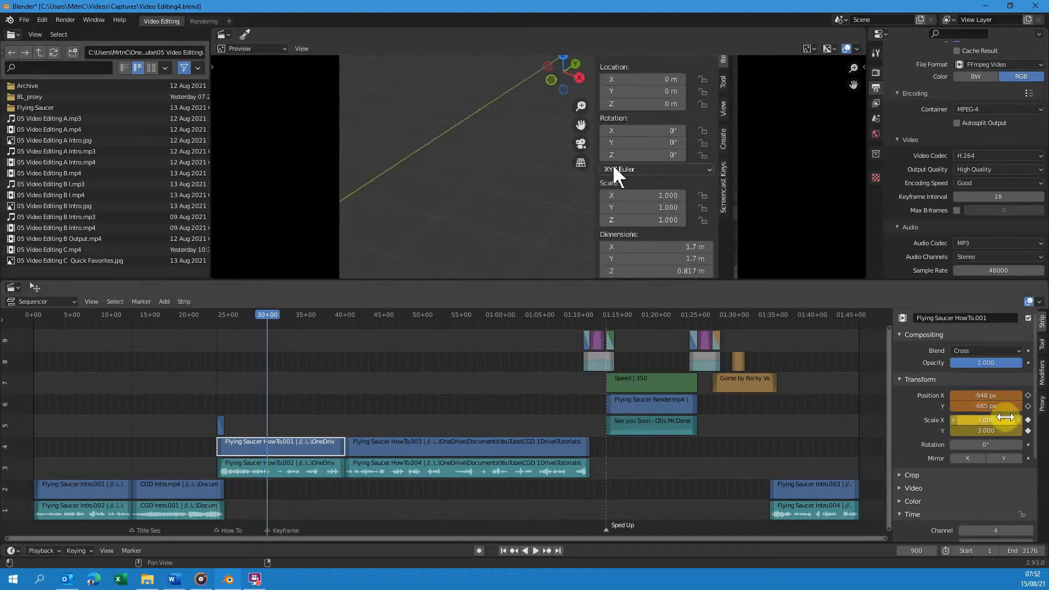
left_click(1028, 406)
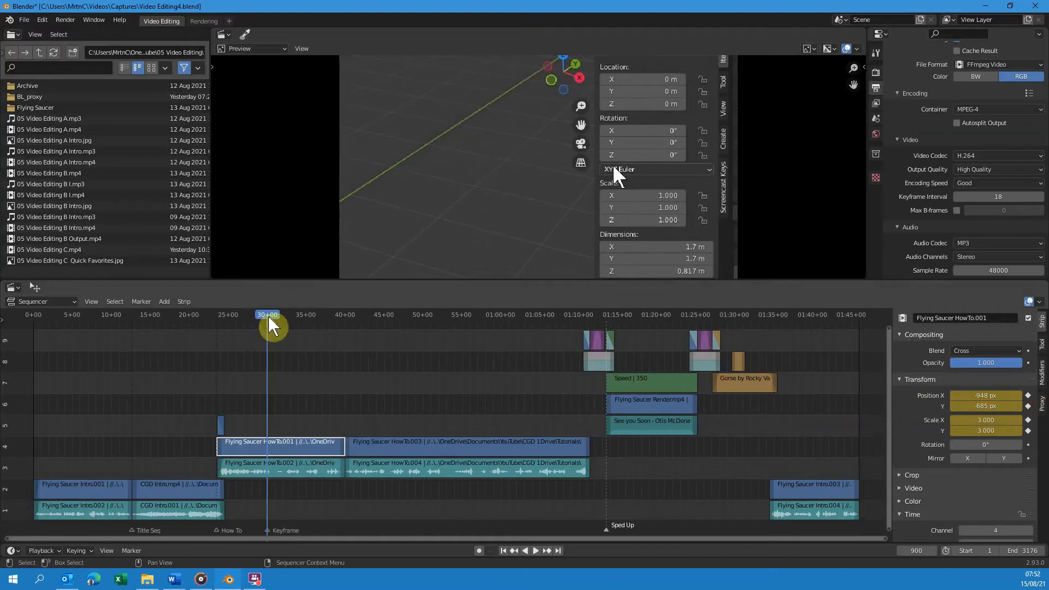
- Hold the zoom by keyframing the strip's X and Y position and scale at frame 1077
key("space")
right_click(660, 79)
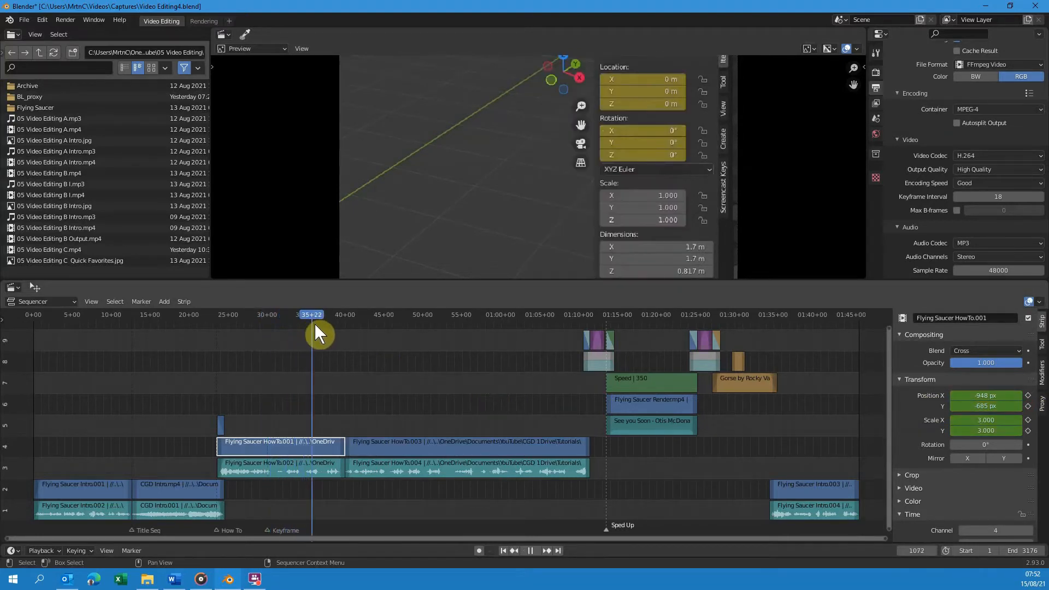
left_click_drag(305, 323, 313, 324)
key("space")
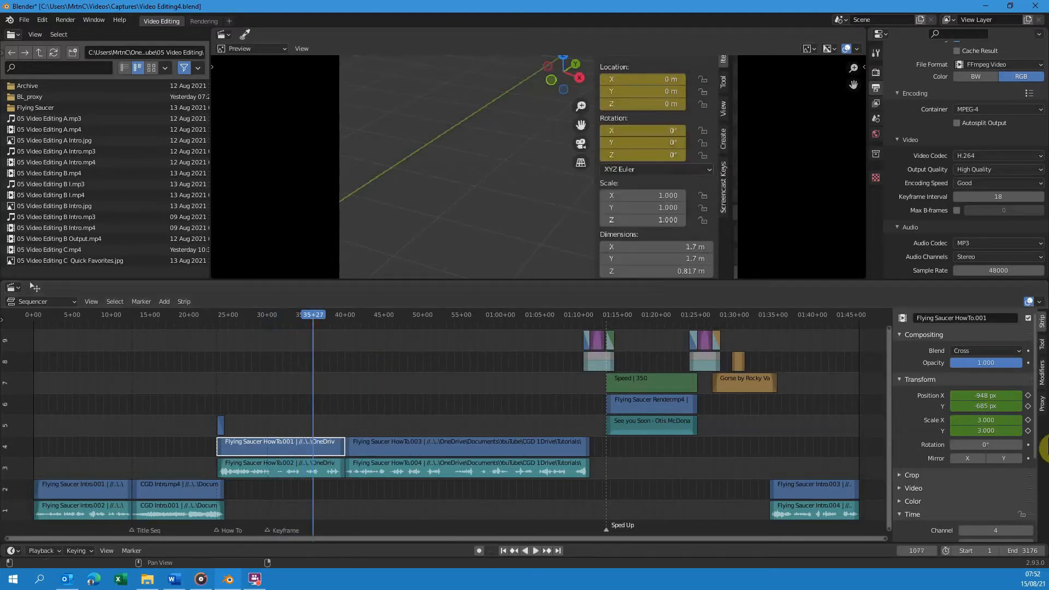
left_click(1031, 401)
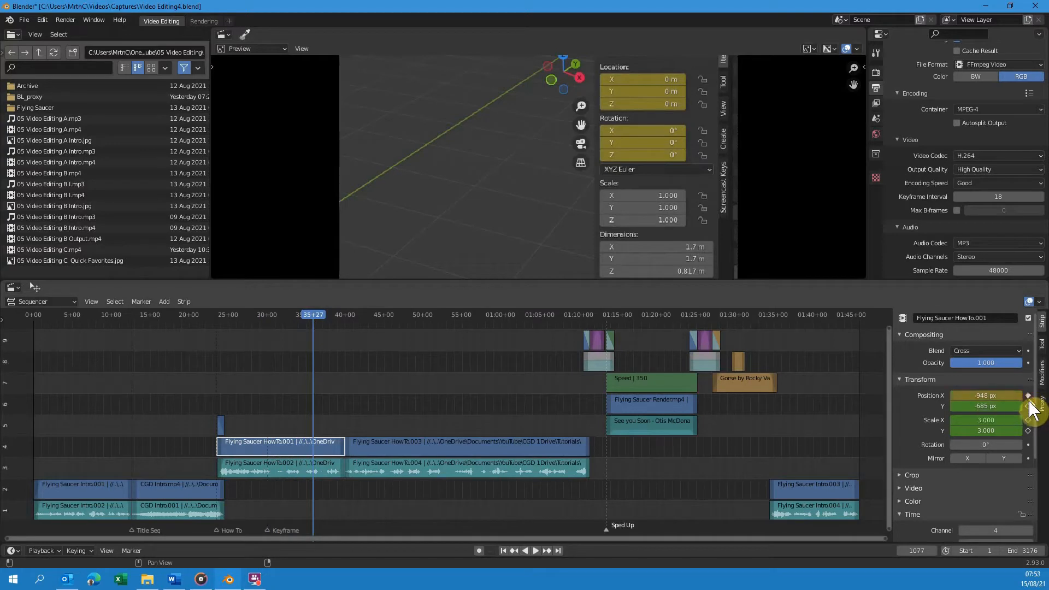
left_click(1030, 407)
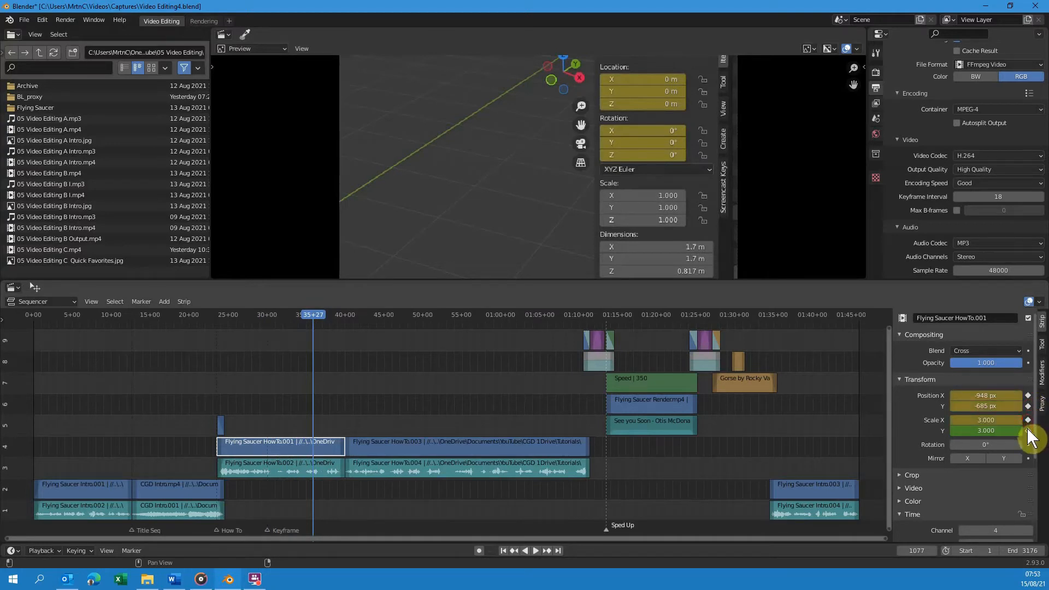
left_click(1028, 431)
- At frame 1115, set the strip's Position X and Y to 0 px and keyframe both
key("space")
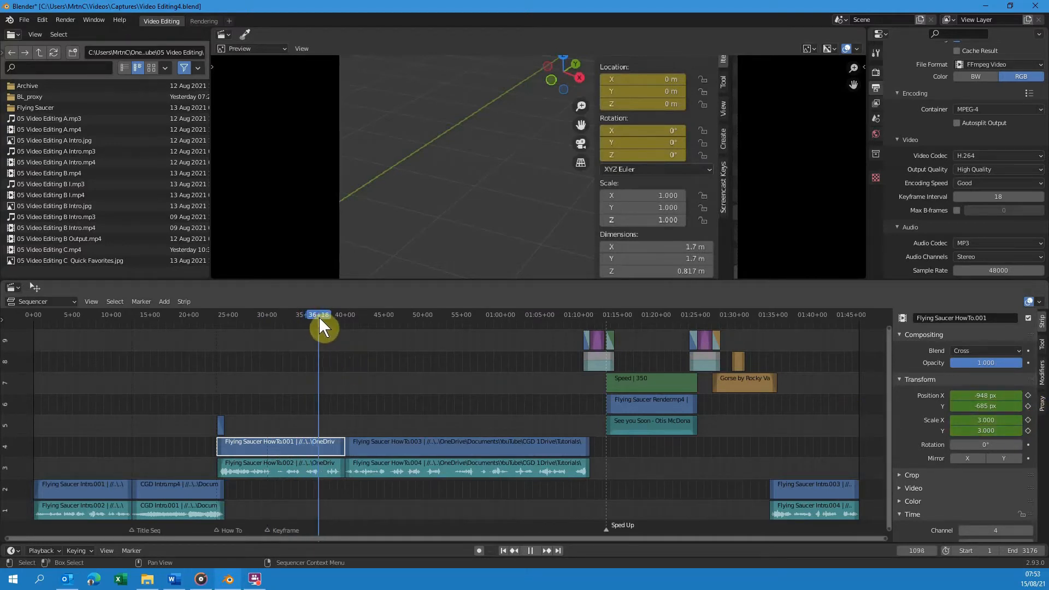
key("space")
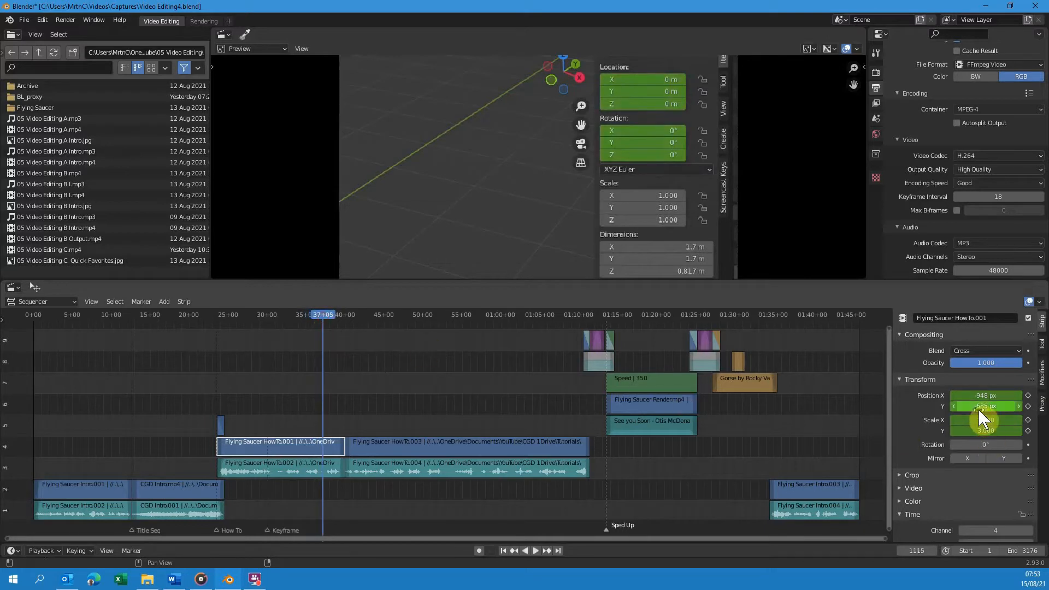
left_click_drag(979, 397, 979, 406)
type("0")
key("Return")
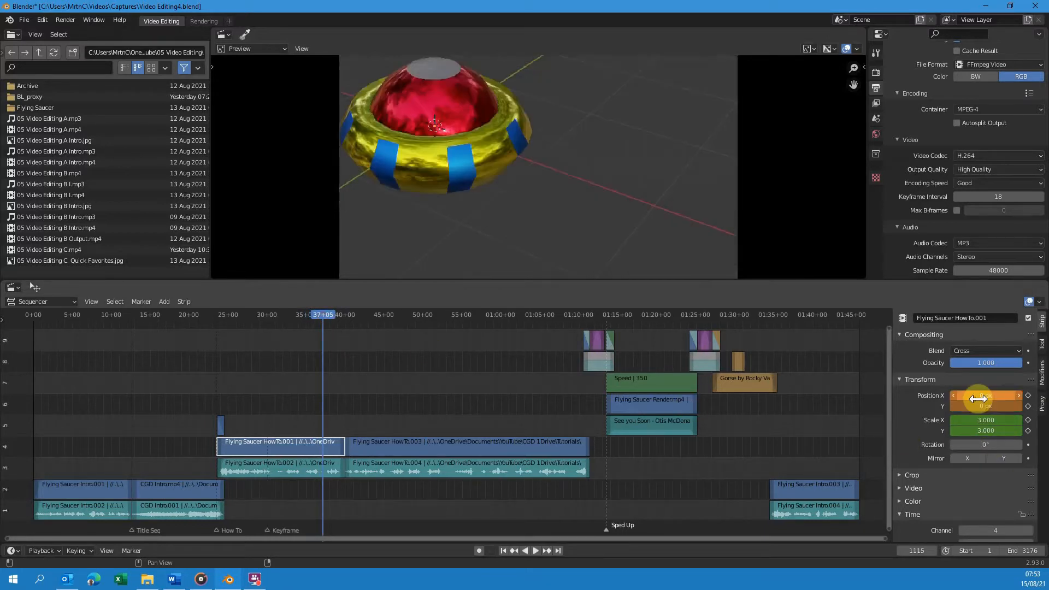
left_click(1028, 395)
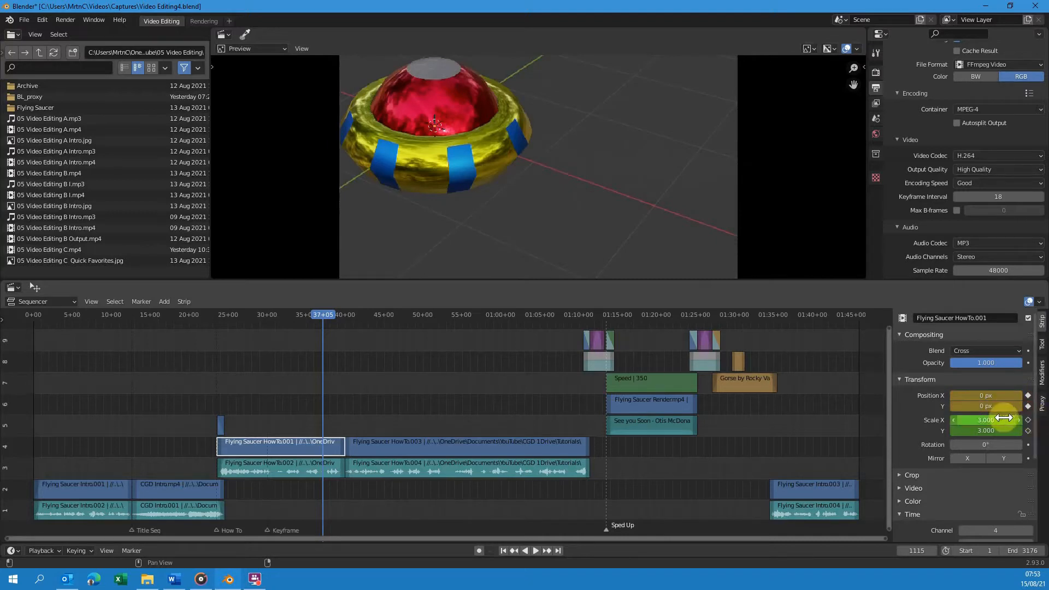
- Set the strip's Scale X and Y to 1 and keyframe both at frame 1115
left_click_drag(1002, 421, 1002, 430)
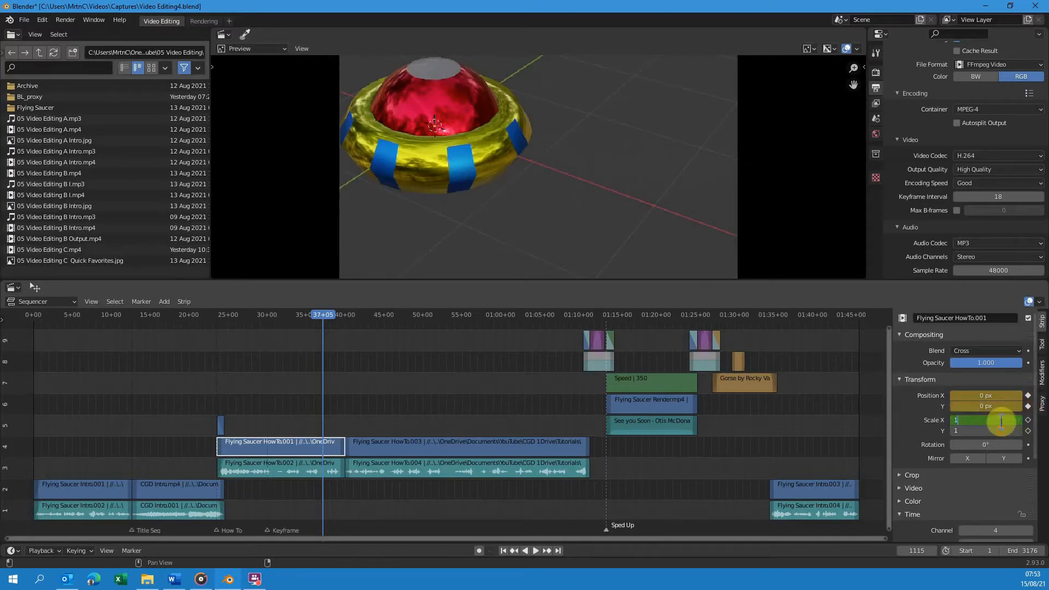
type("1")
key("Return")
left_click(1029, 420)
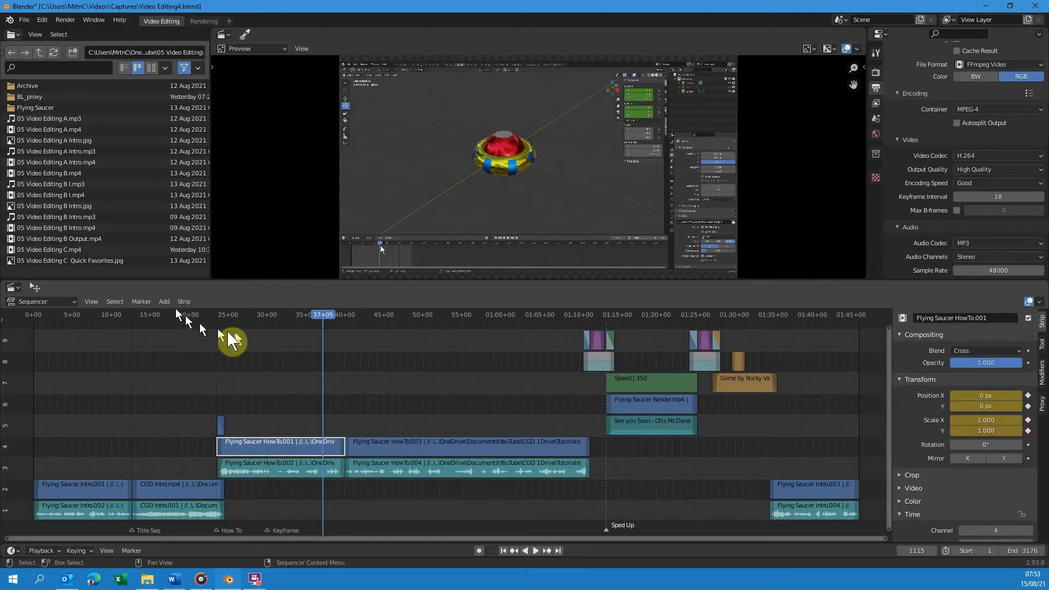
- Play back the zoom animation within a preview range of frames 746 to 1144, clearing the range when done
left_click_drag(224, 322, 246, 333)
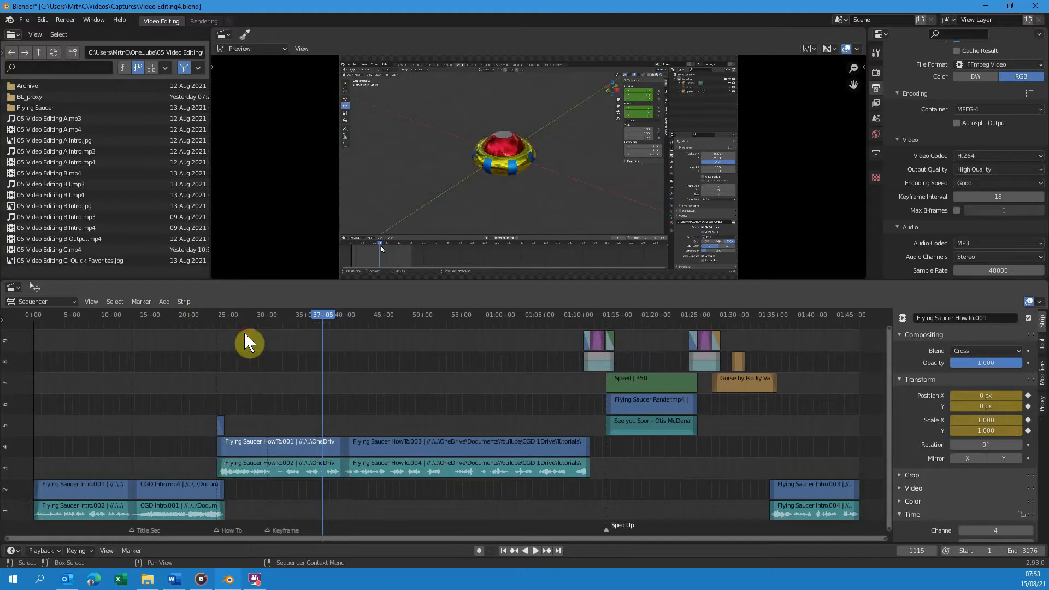
left_click_drag(228, 325, 330, 516)
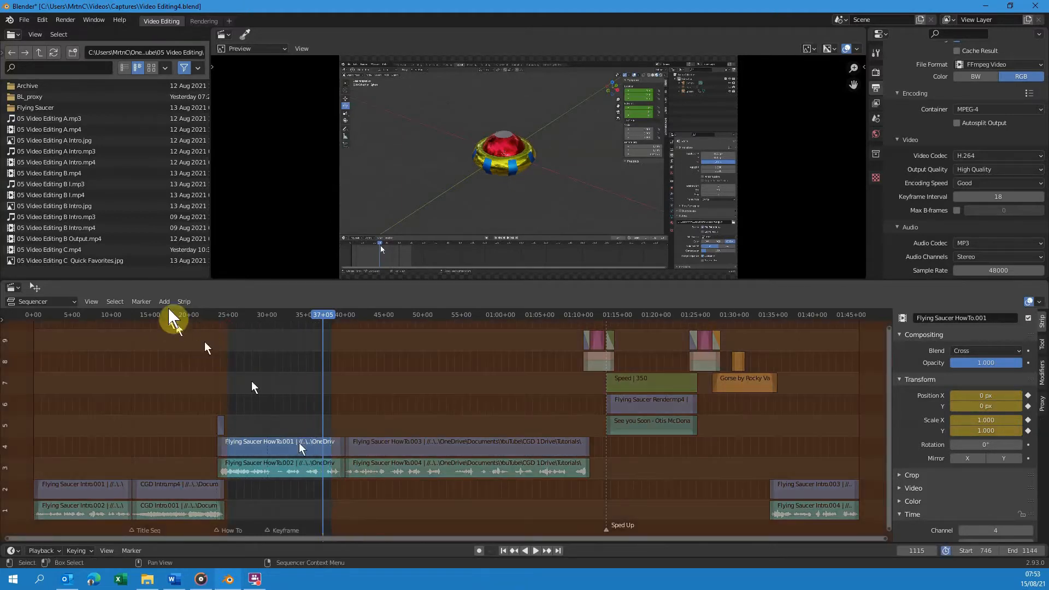
left_click_drag(243, 311, 227, 309)
key("space")
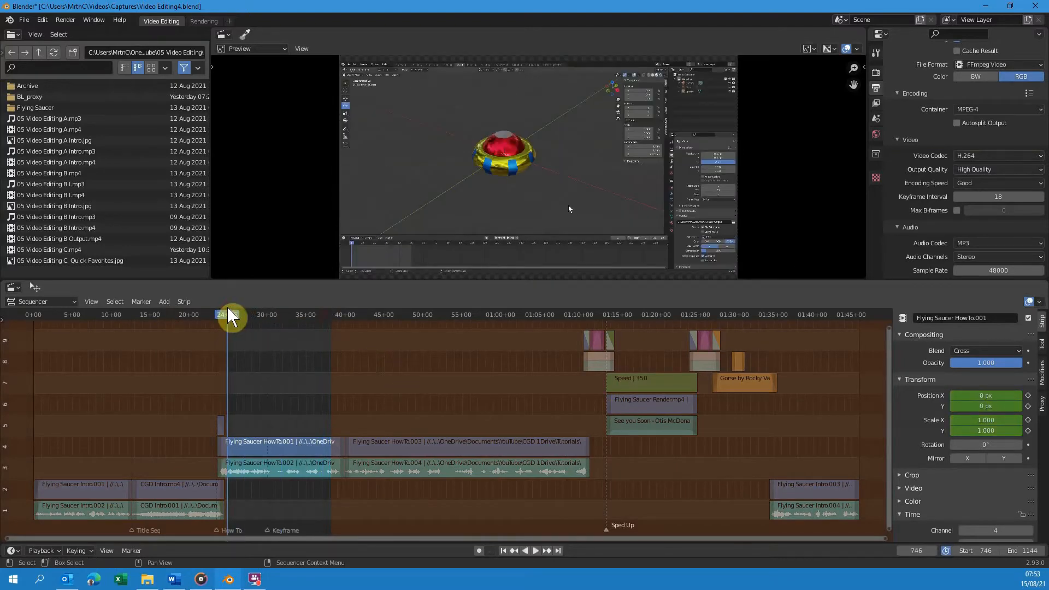
key("space")
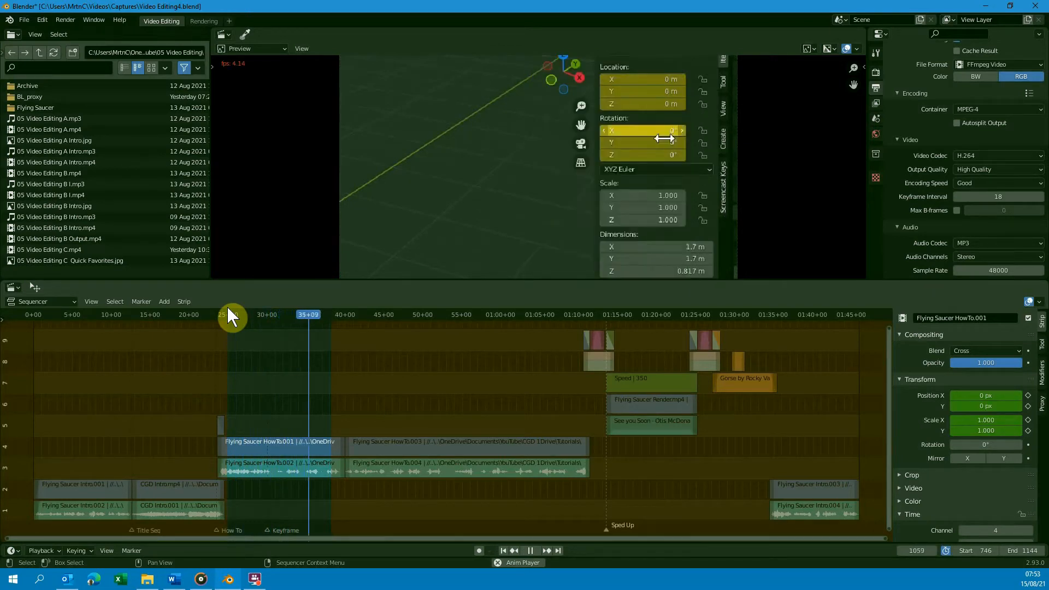
left_click(228, 310)
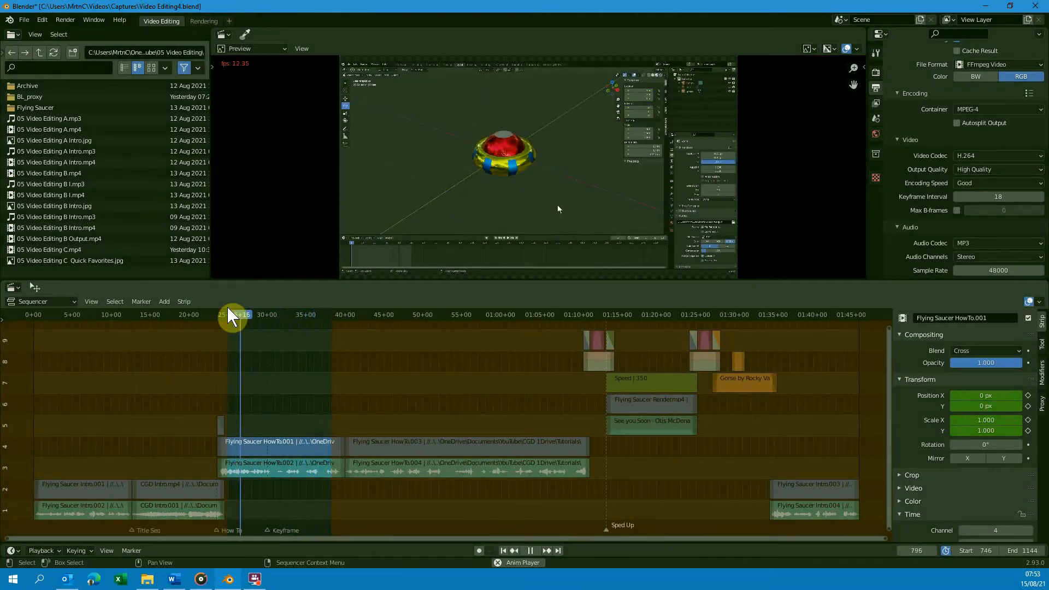
key("space")
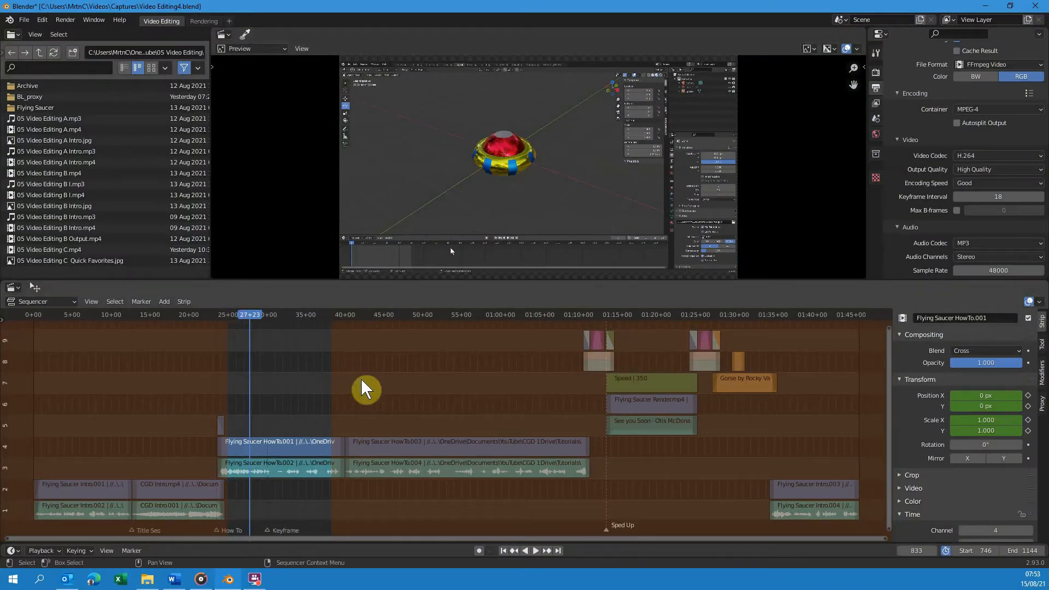
key("alt+p")
- At frame 1327, keyframe the Flying Saucer HowTo.003 strip's X and Y position and its X and Y scale
left_click_drag(326, 316, 378, 331)
left_click(427, 444)
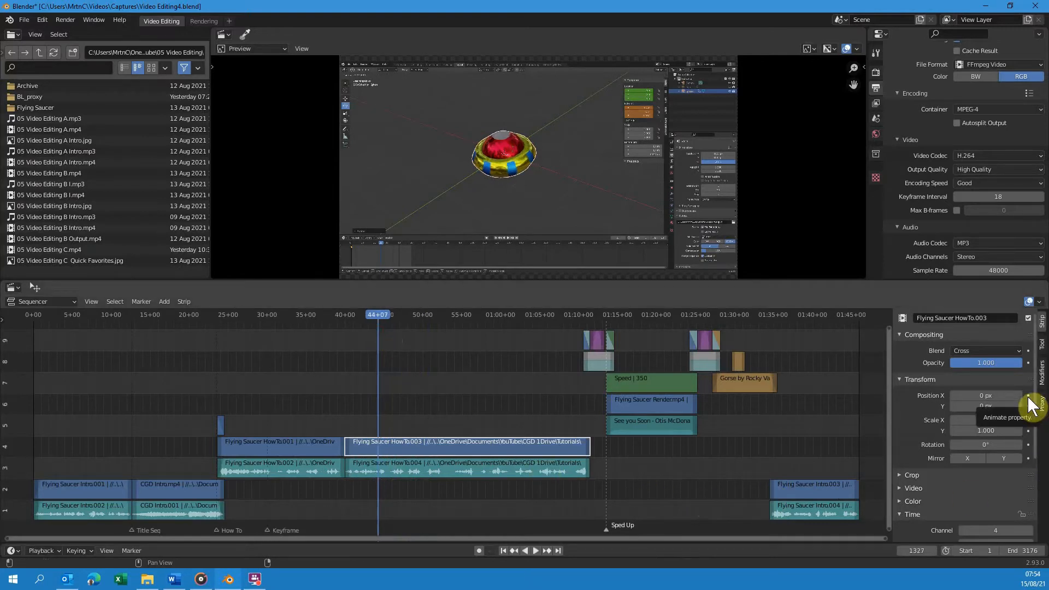
right_click(983, 395)
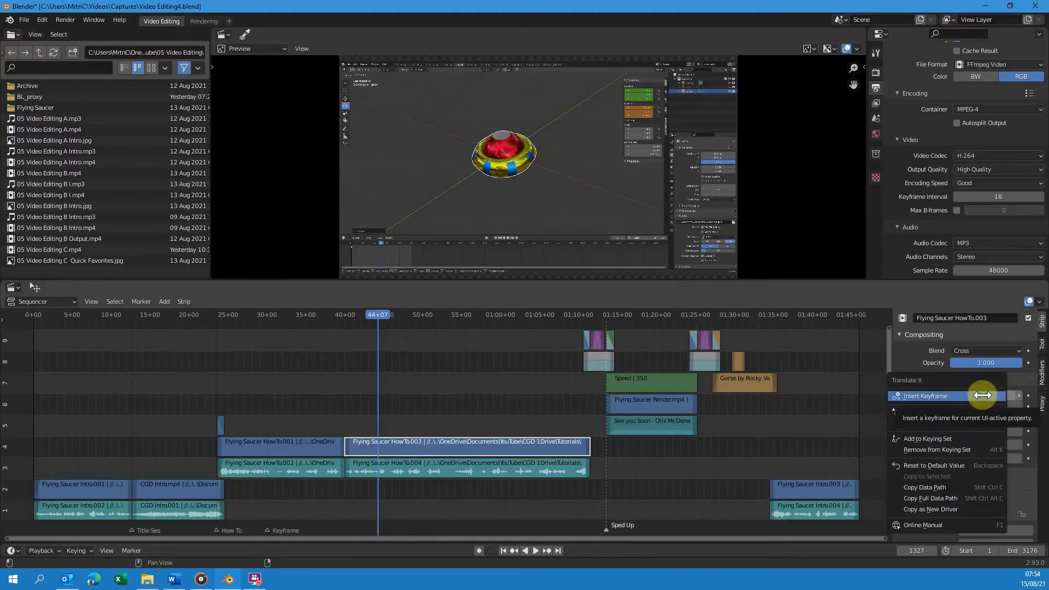
left_click(982, 395)
right_click(981, 409)
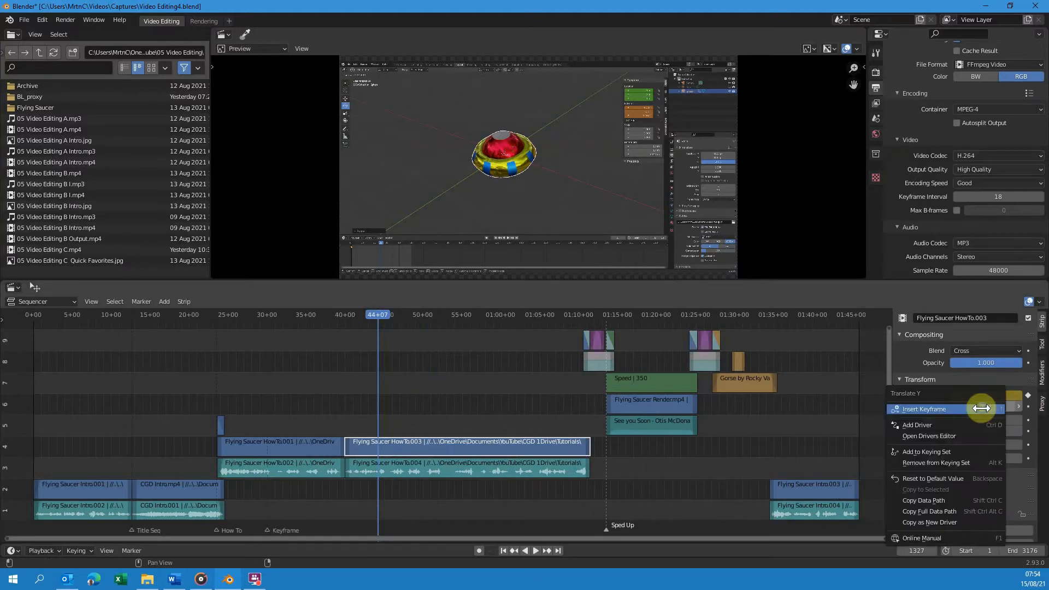
left_click(982, 408)
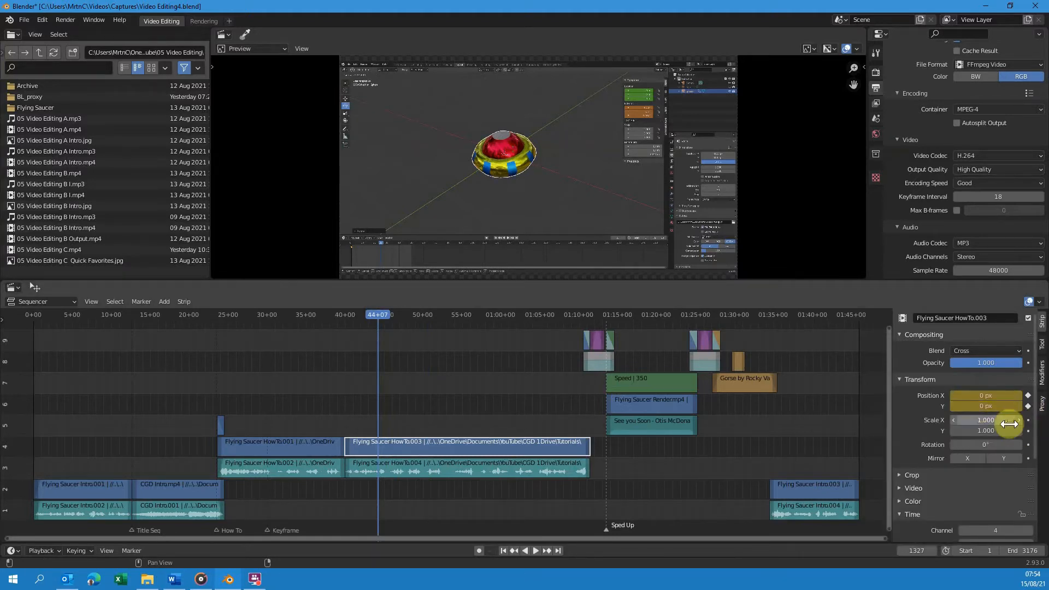
left_click(1028, 420)
left_click(1028, 431)
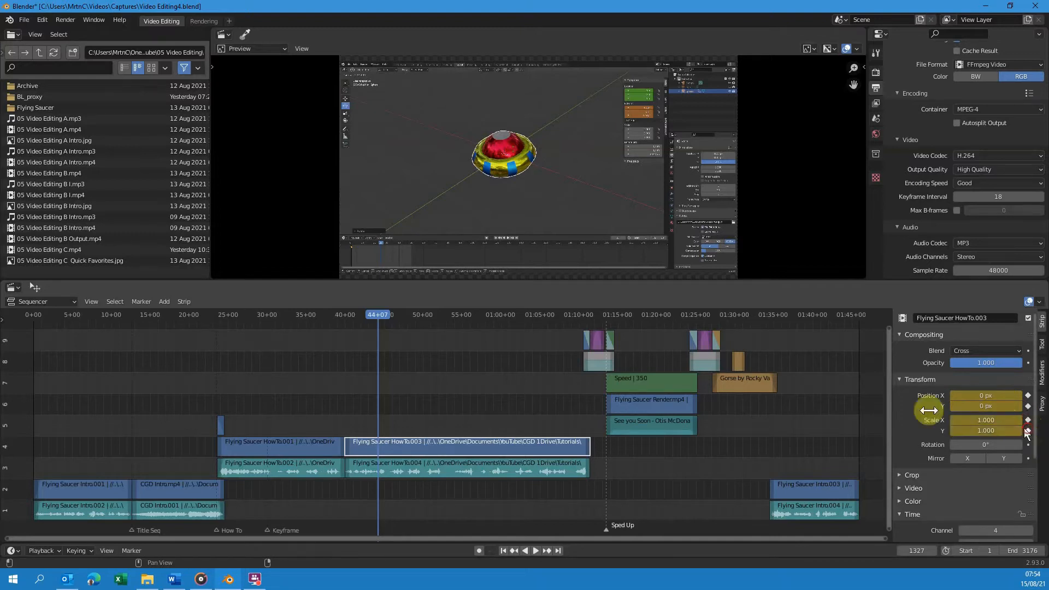
- Advance to frame 1371, set the HowTo.003 strip's Scale X and Y to 3, and keyframe both
left_click(375, 314)
key("space")
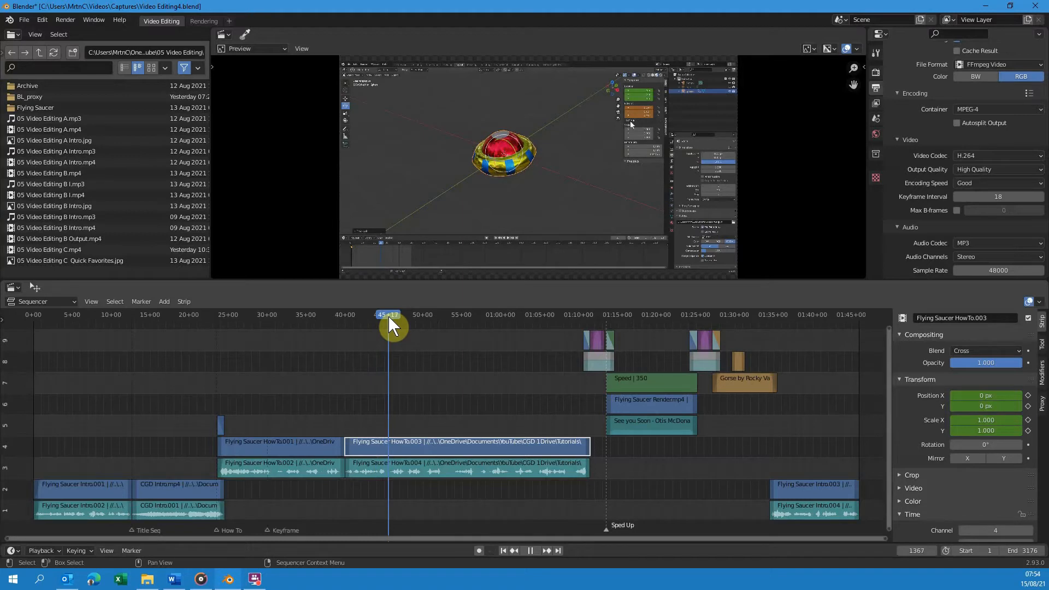
key("space")
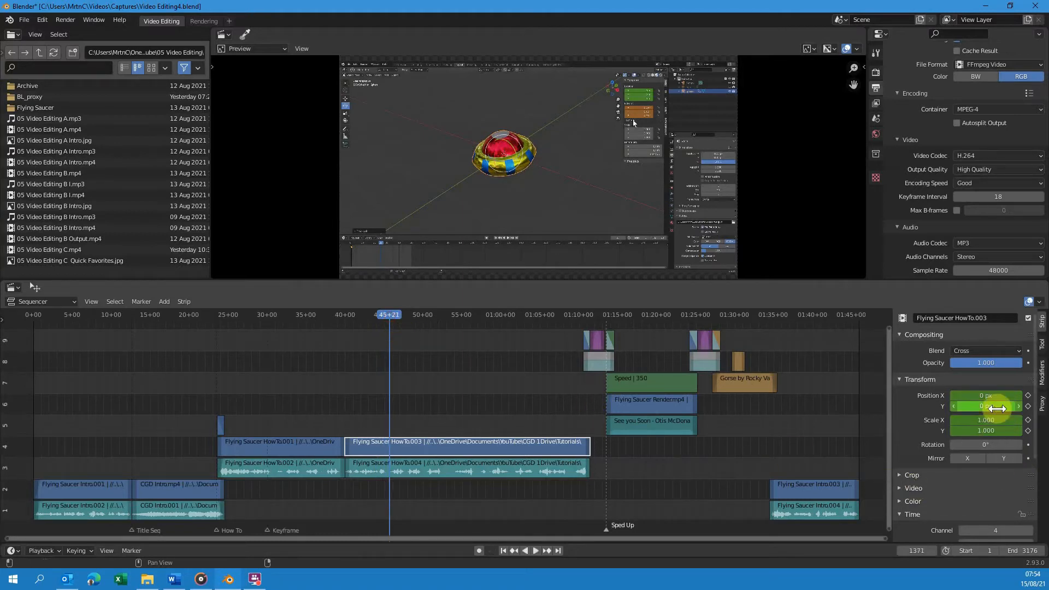
left_click_drag(992, 420, 993, 431)
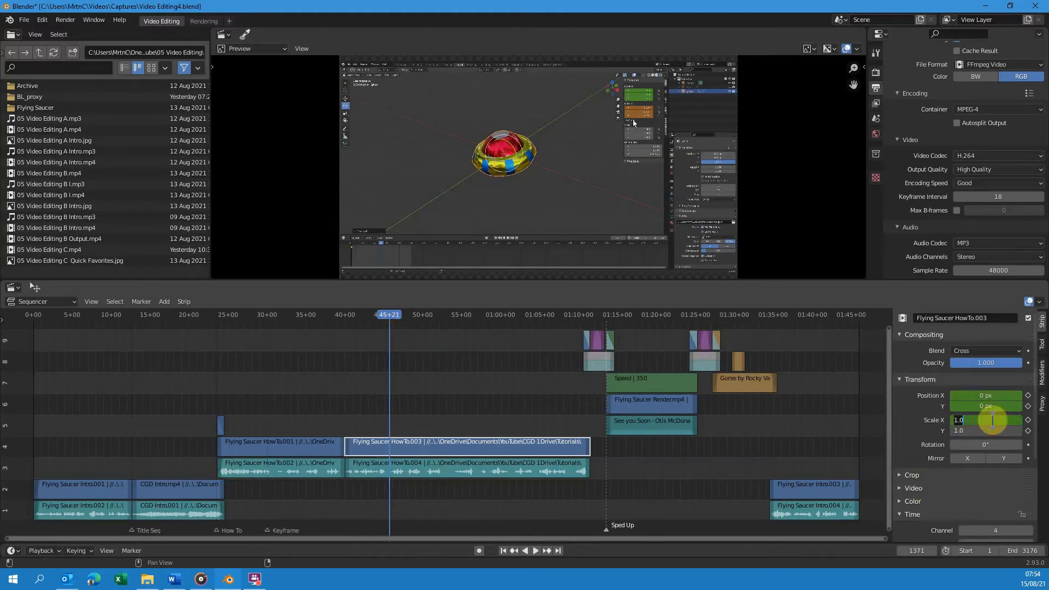
type("3")
key("Return")
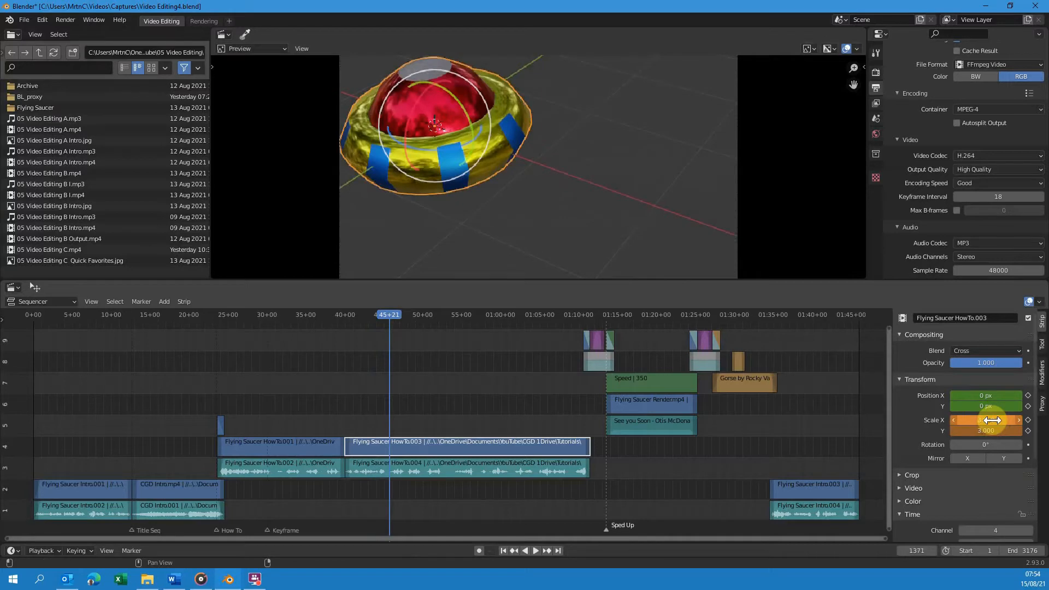
left_click(1028, 420)
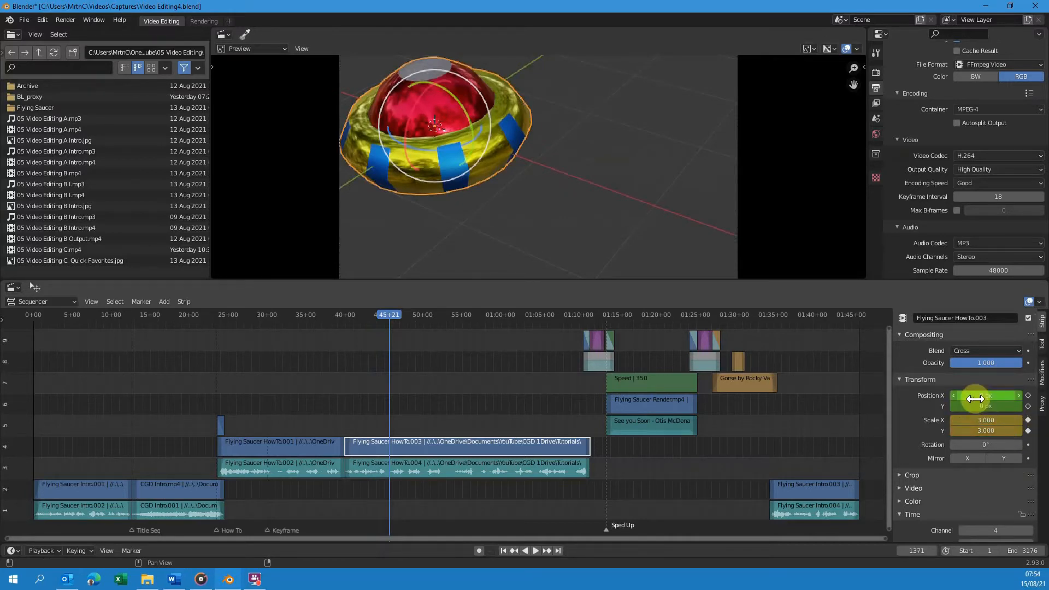
- Centre the zoom on the rotation values by setting Position X to -964 px and Y to -689 px, and keyframe both
left_click_drag(982, 396, 939, 420)
left_click_drag(1015, 406, 978, 406)
middle_click_drag(621, 66, 622, 149)
left_click_drag(1005, 406, 957, 406)
left_click(1028, 395)
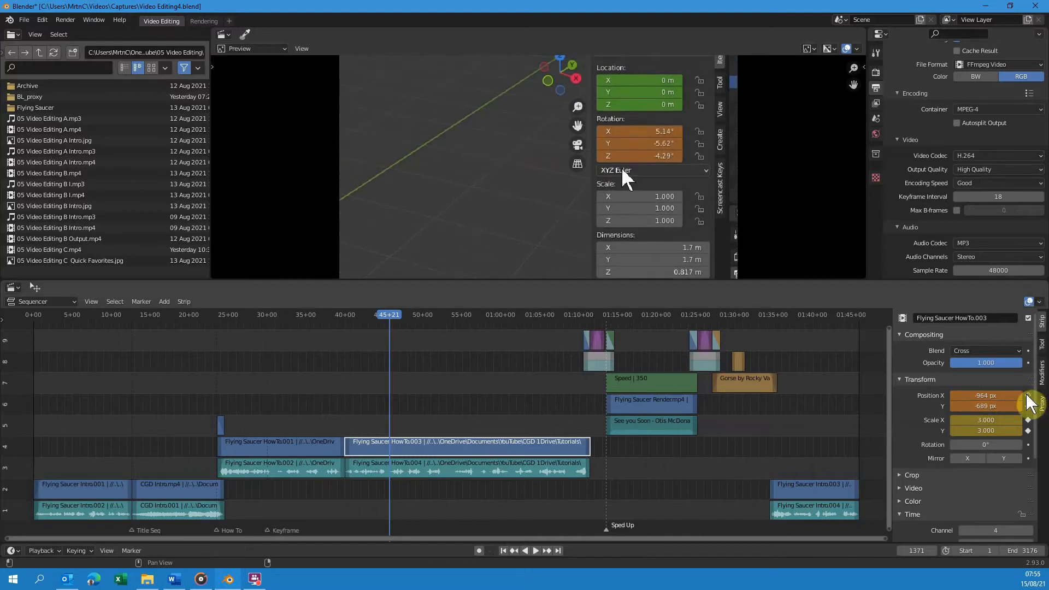
left_click(1029, 407)
- Hold the zoomed view by keyframing the strip's X and Y position and scale at frame 1487
key("space")
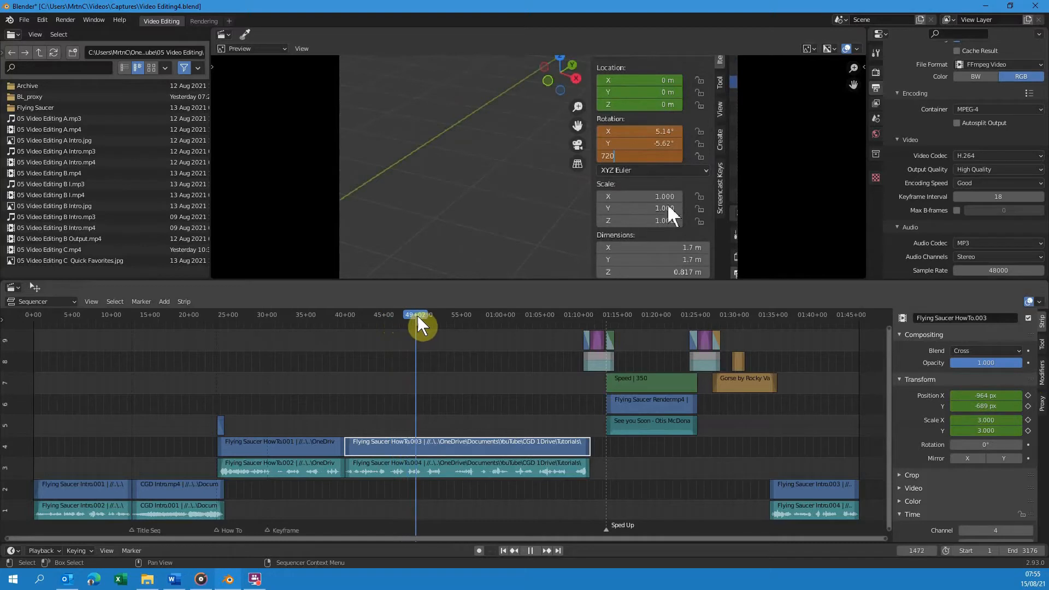
key("space")
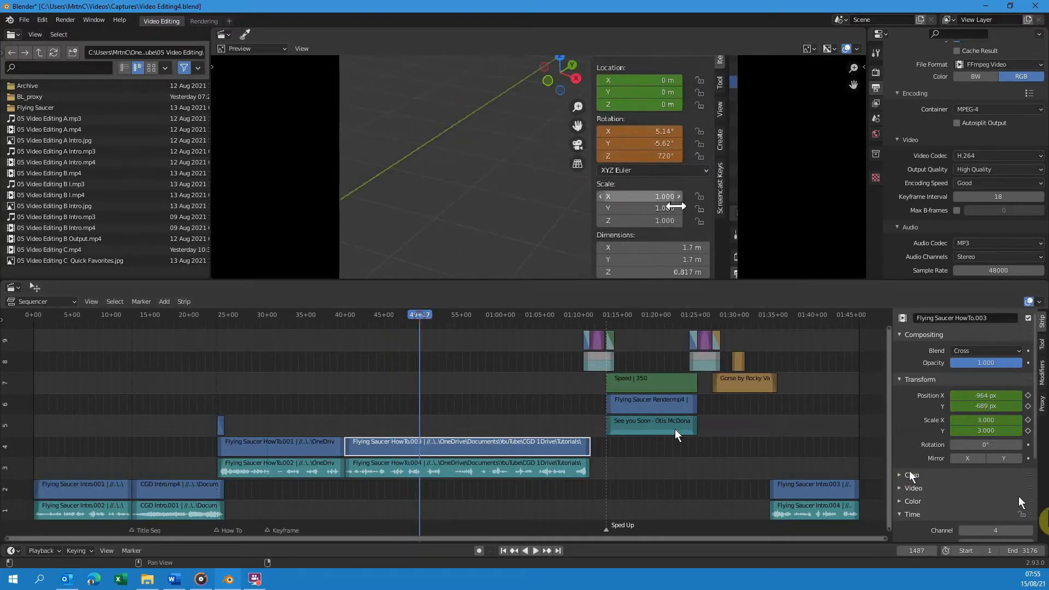
left_click(1028, 395)
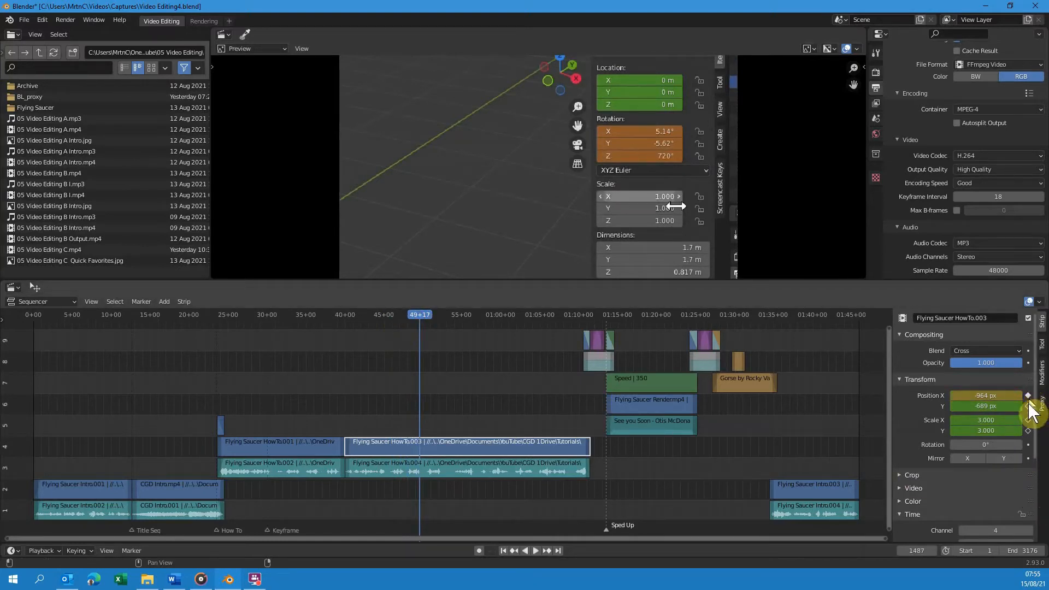
left_click(1029, 406)
left_click(1029, 420)
left_click(1028, 431)
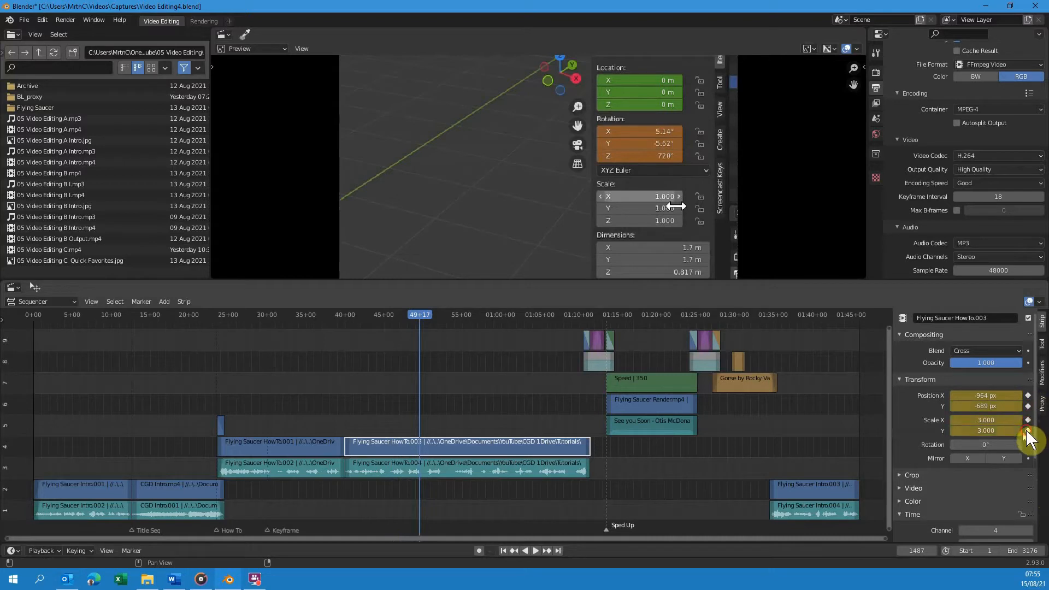
- At frame 1590, set the HowTo.003 strip's Position X and Y to 0 px and keyframe both
key("space")
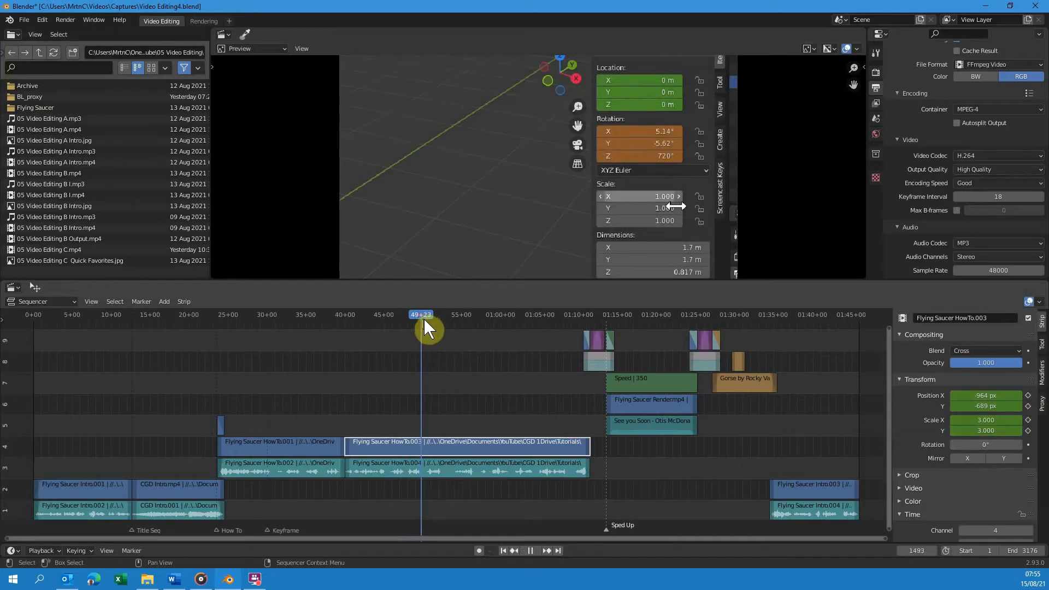
left_click_drag(438, 321, 446, 322)
key("space")
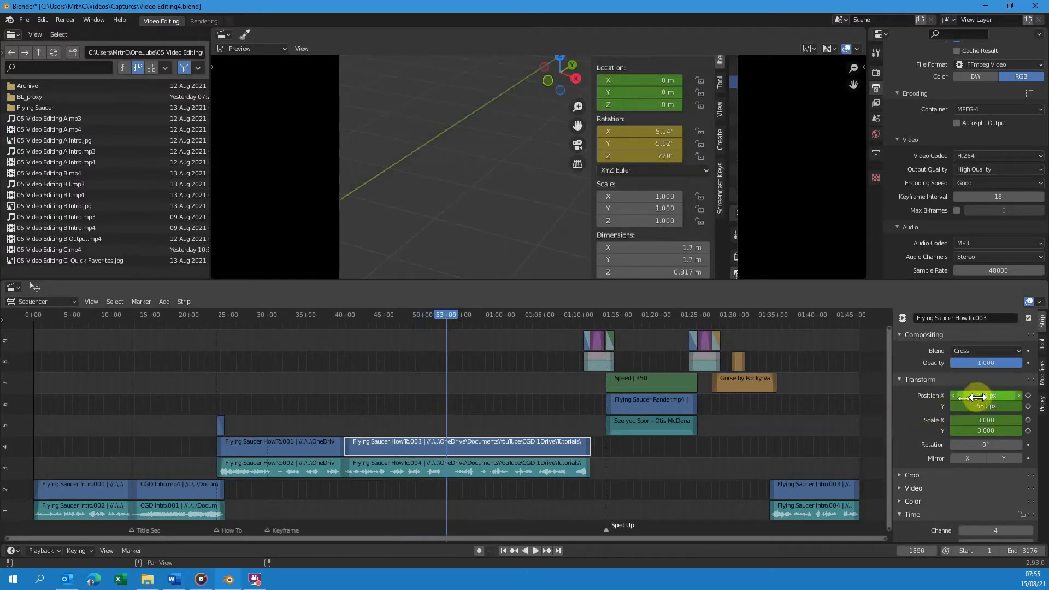
left_click_drag(978, 395, 978, 406)
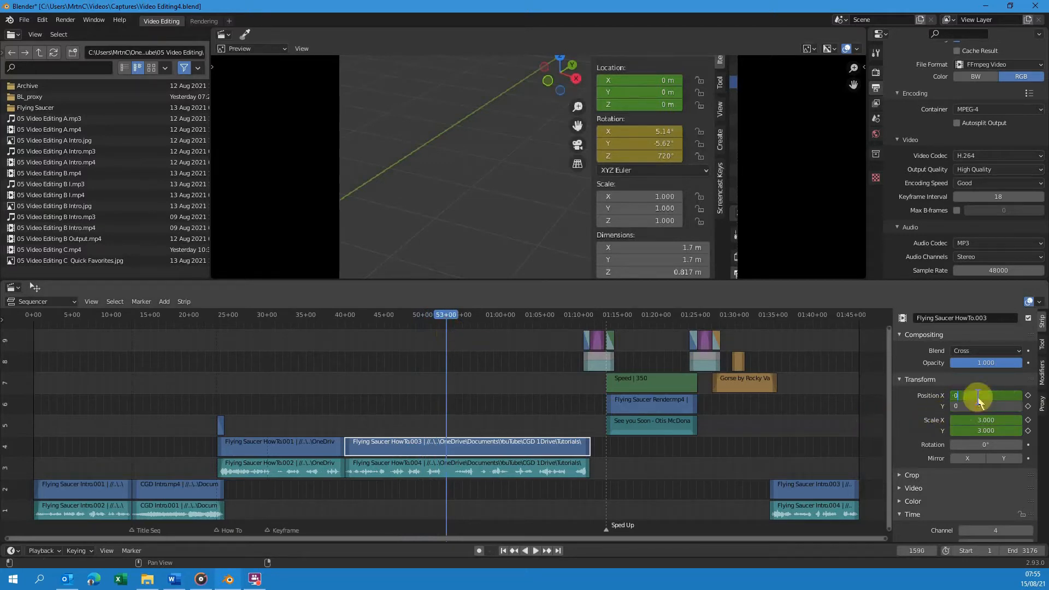
type("0")
key("Return")
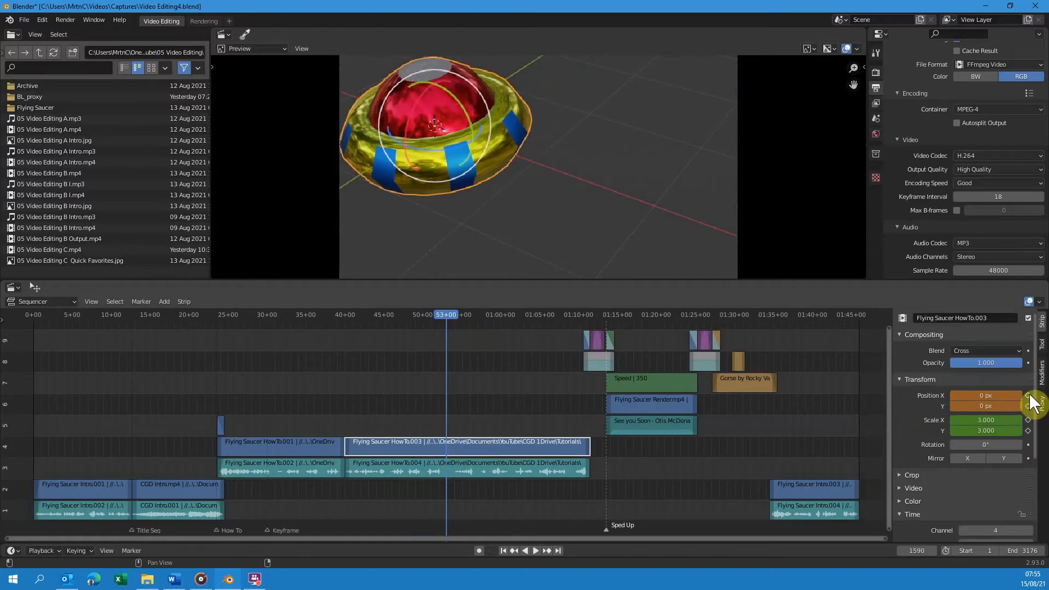
right_click(1003, 396)
left_click(1006, 410)
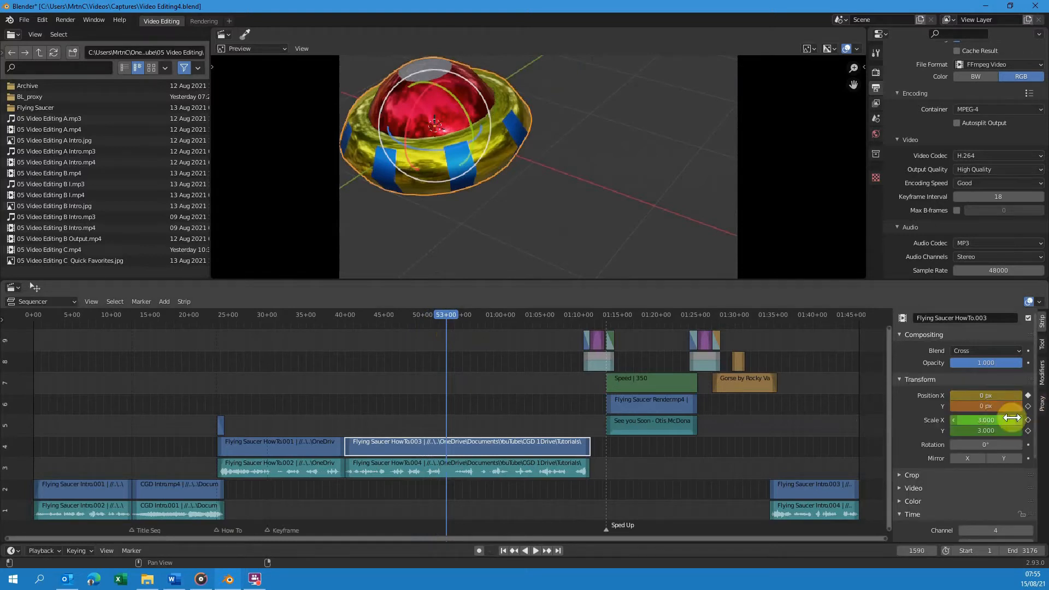
right_click(1002, 407)
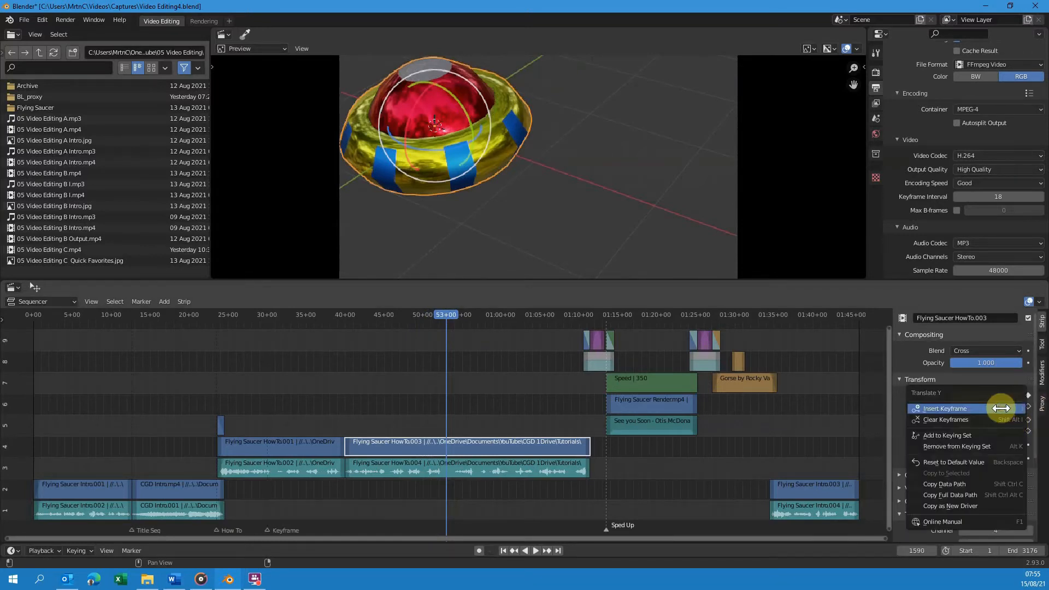
left_click(999, 410)
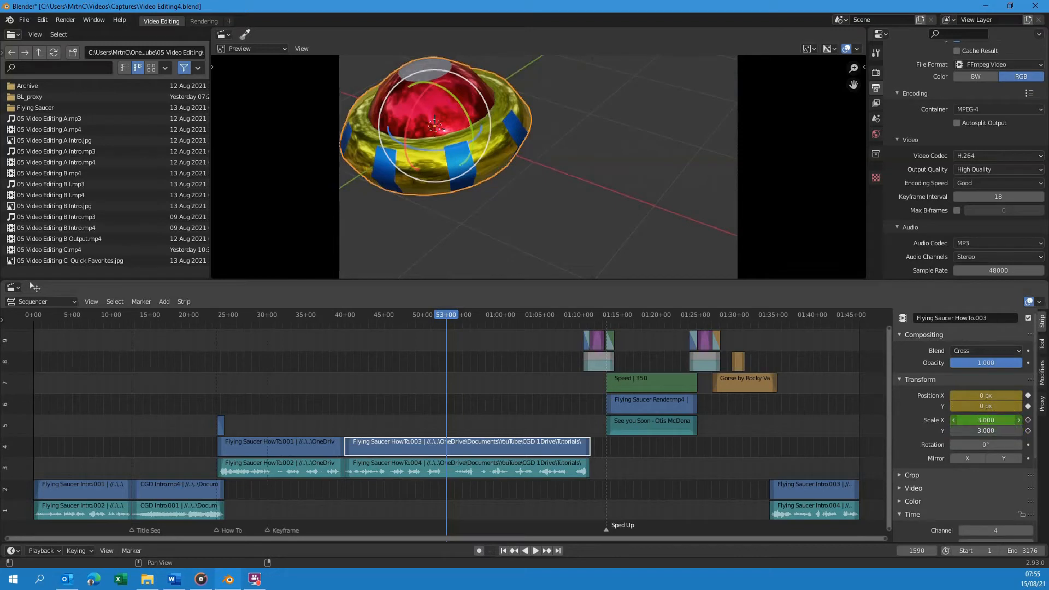
- Set the HowTo.003 strip's Scale X and Y to 1 and keyframe both at frame 1590
key("Return")
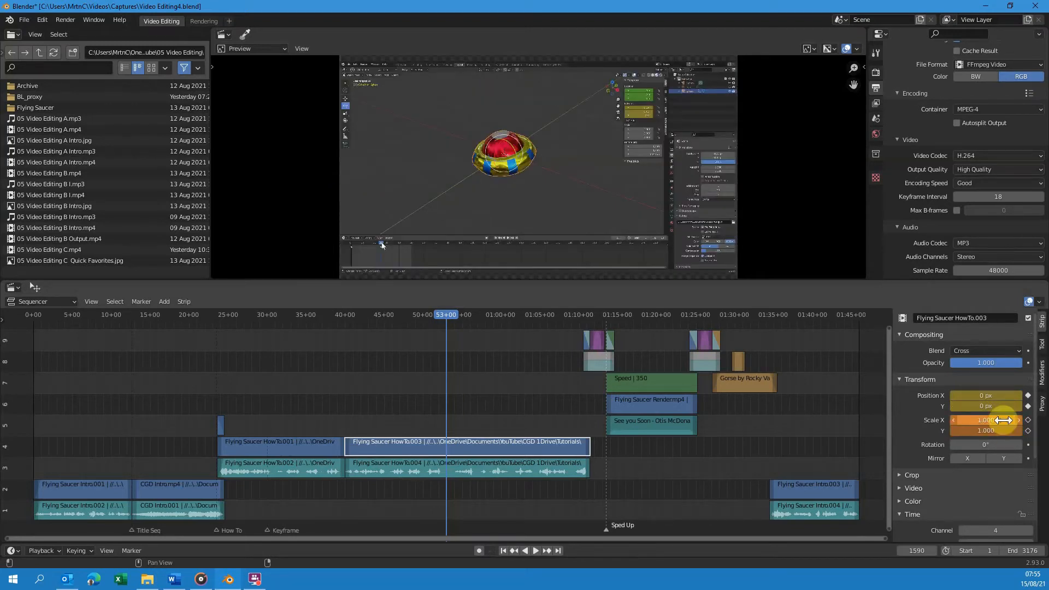
right_click(1003, 420)
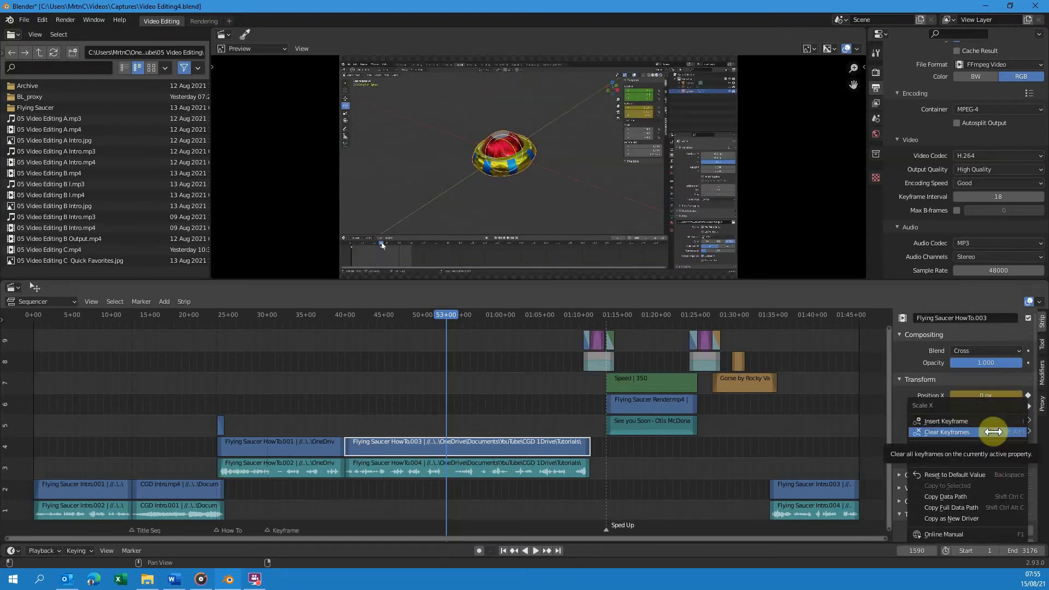
left_click(1005, 425)
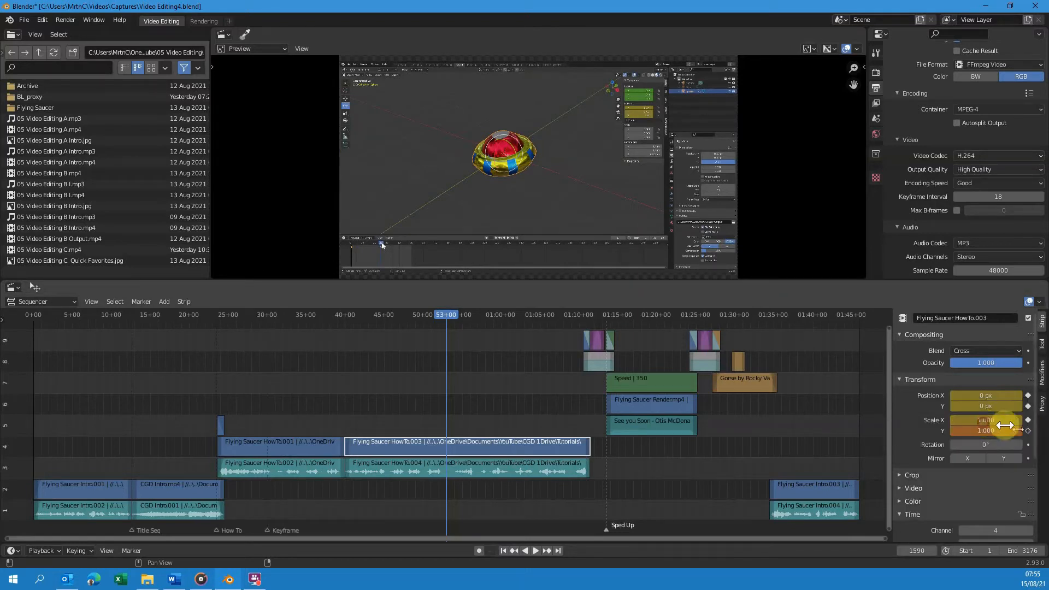
left_click(1028, 430)
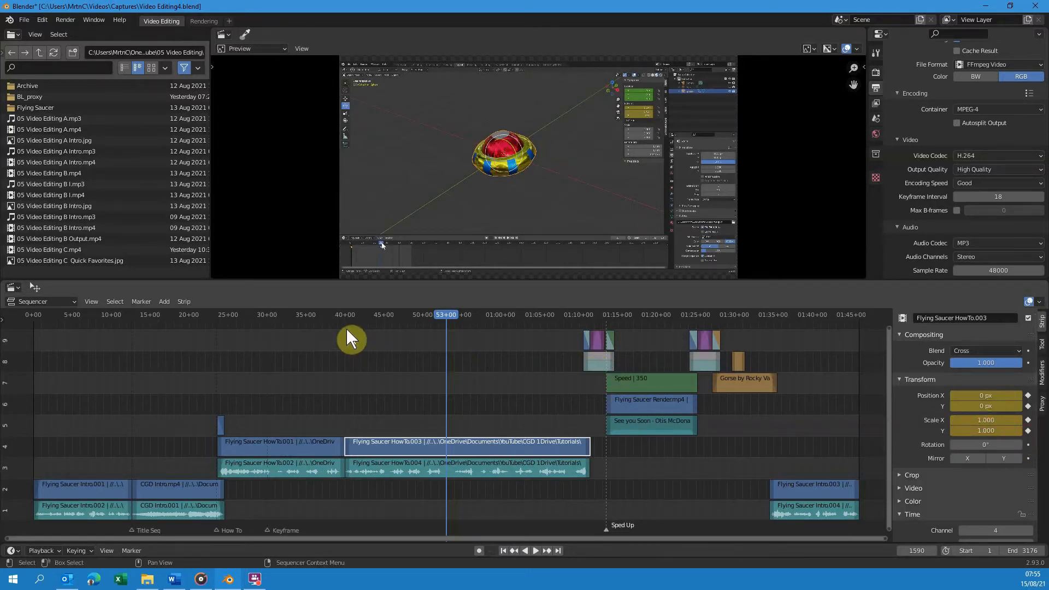
- Set a preview range of frames 1232 to 1746 around the new zoom and play it back
key("p")
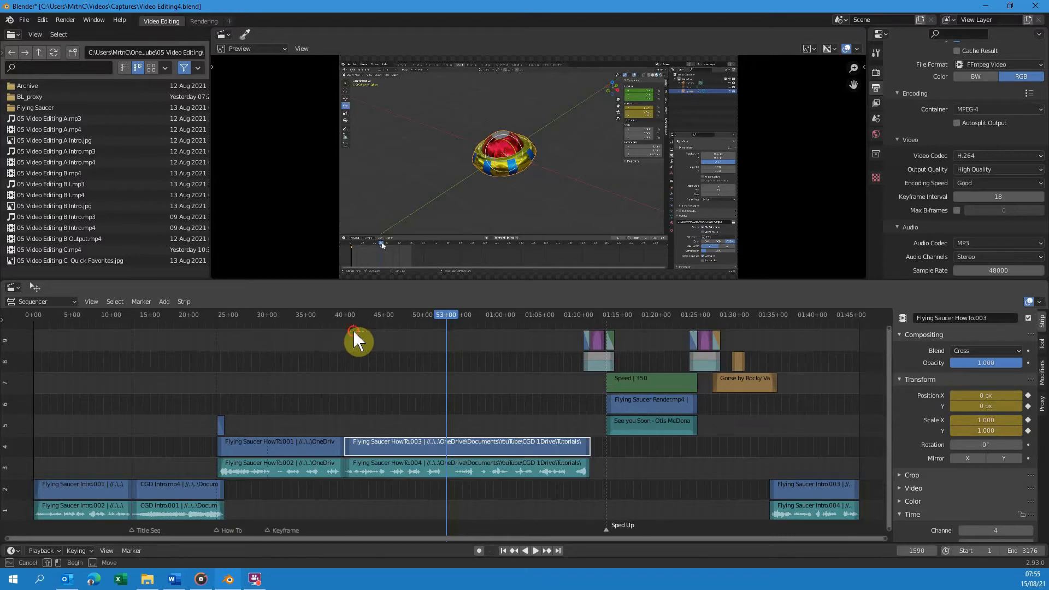
left_click_drag(353, 330, 488, 525)
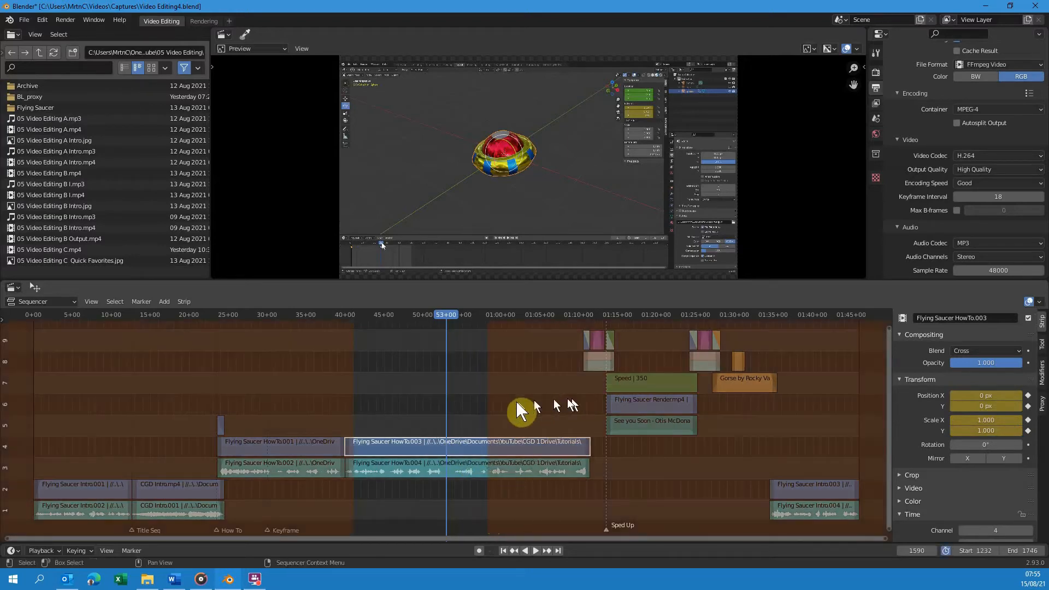
left_click(535, 551)
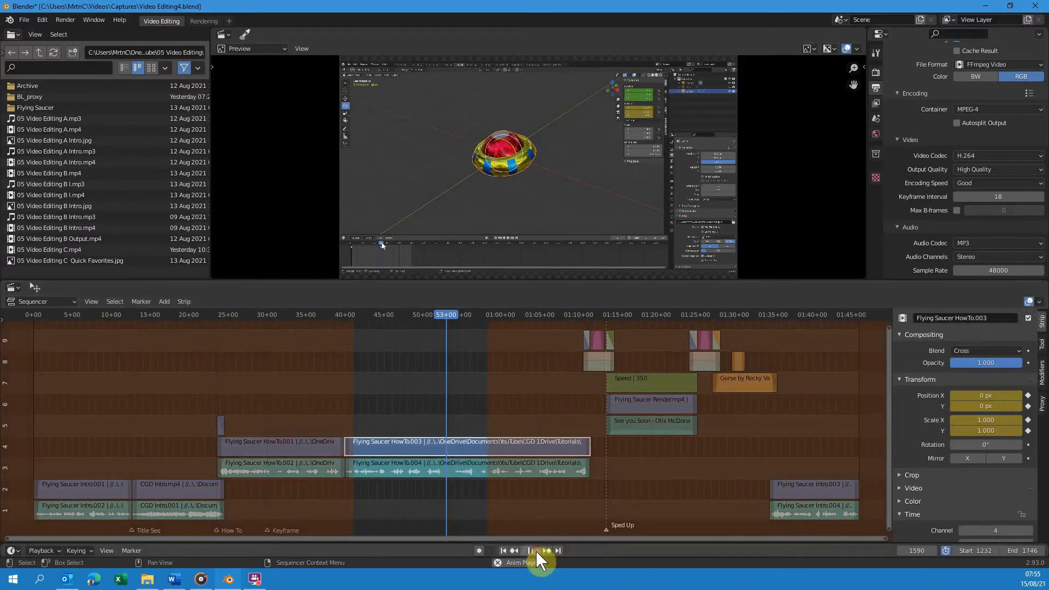
key("space")
left_click(521, 374)
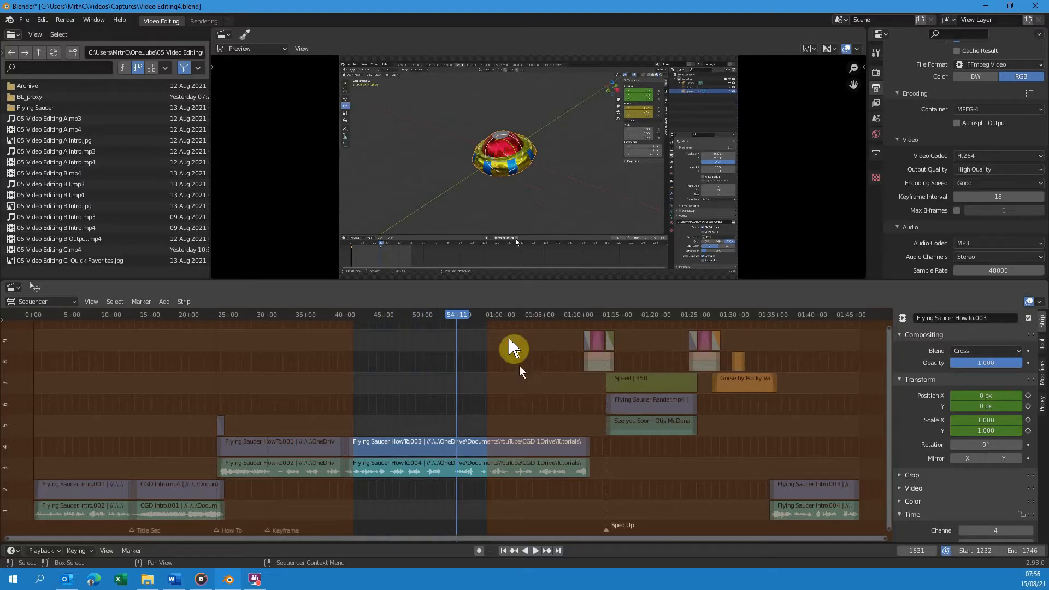
- Examine the saucer image composited over the Gorse by Rocky Valley.jpg strip, leaving the playhead at frame 2712
left_click(749, 382)
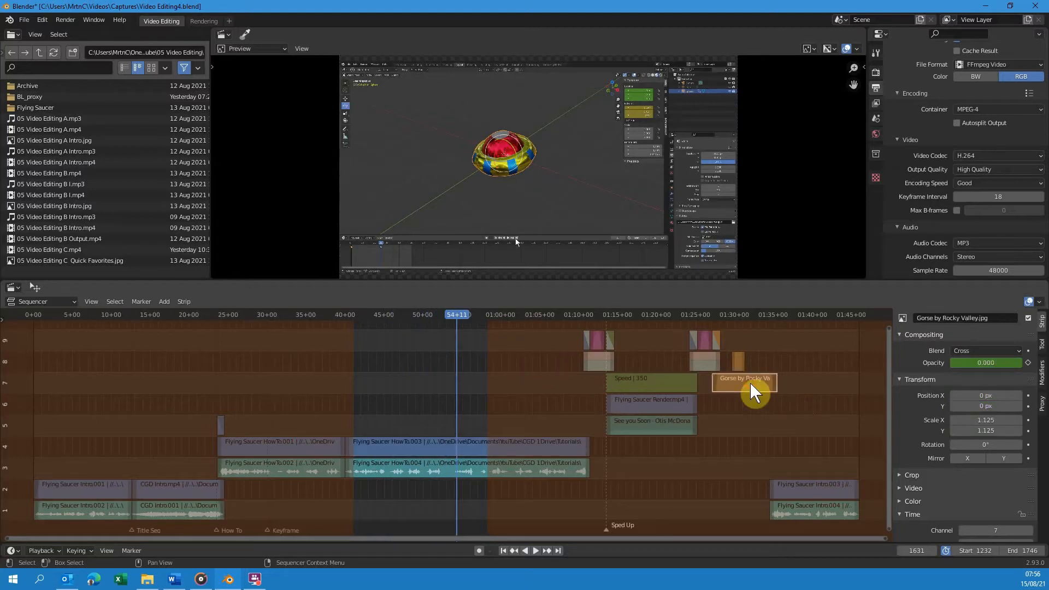
key("q")
left_click(730, 340)
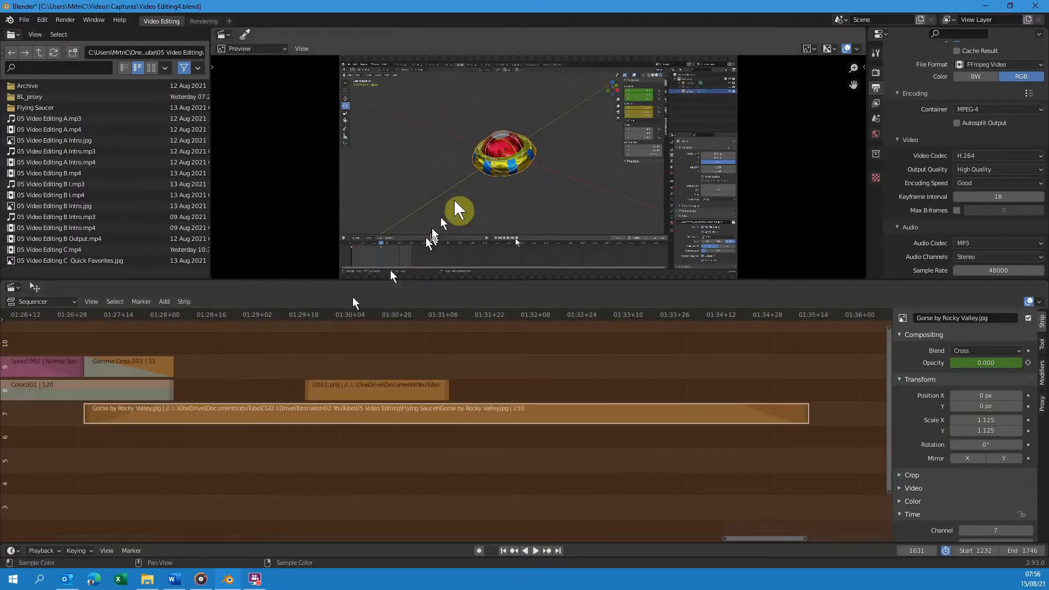
left_click_drag(215, 314, 411, 339)
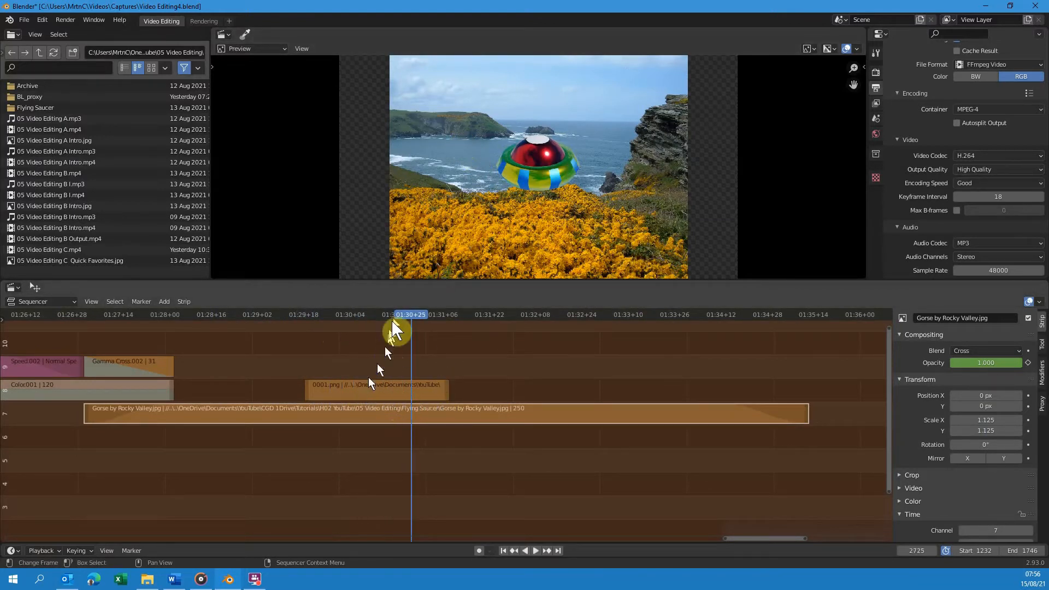
left_click_drag(397, 325, 376, 335)
- Duplicate the 0001.png saucer strip and place the copy directly after the original in channel 8
left_click(412, 391)
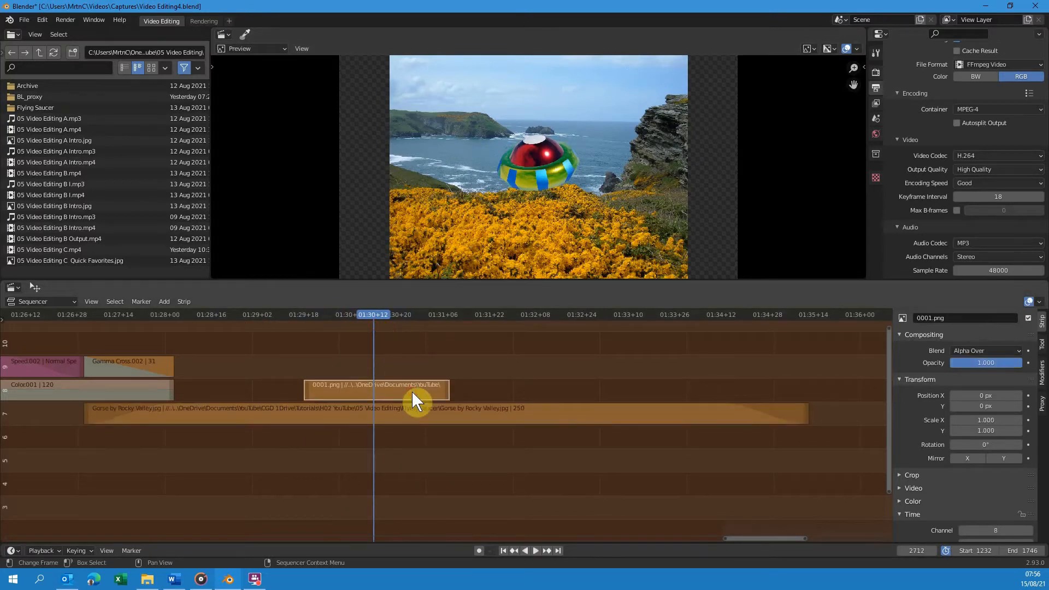
right_click(395, 394)
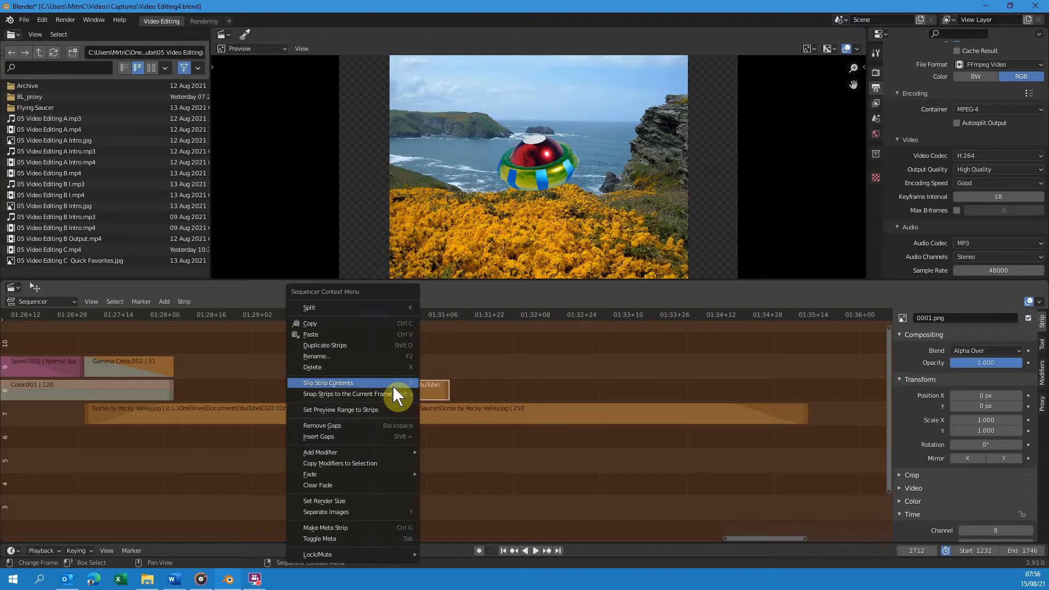
left_click(377, 346)
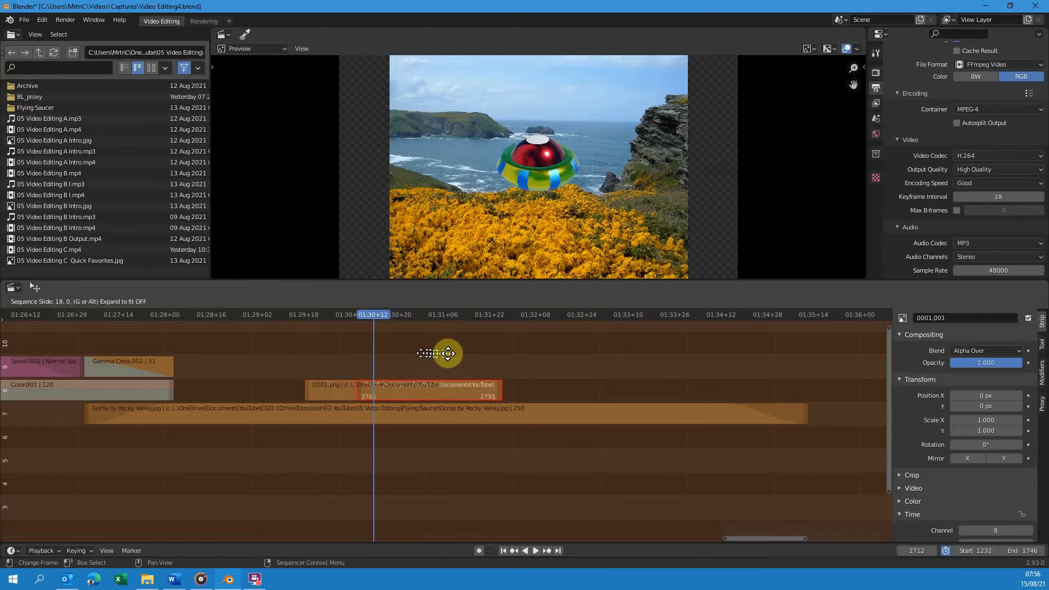
left_click(521, 357)
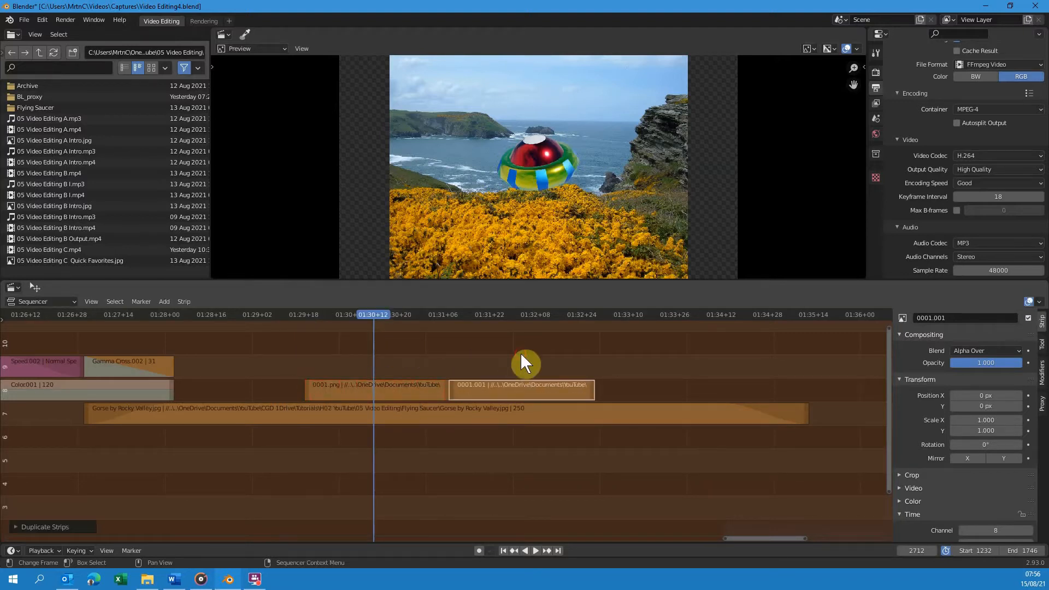
- Enable Reverse Frames for the duplicated 0001.001 strip and play back the saucer sequence
left_click(900, 486)
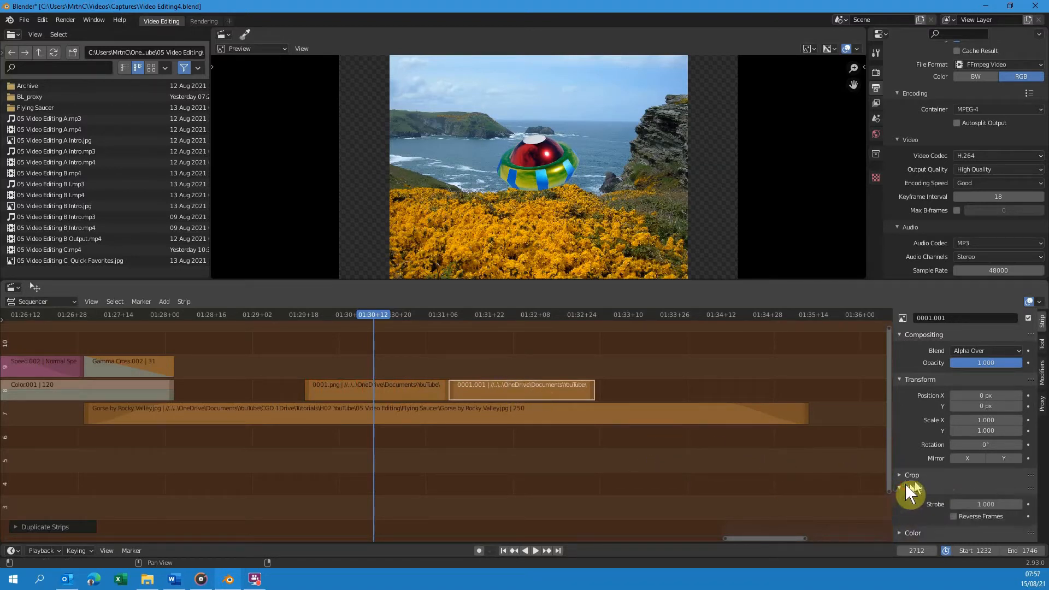
scroll(972, 471, "down", 2)
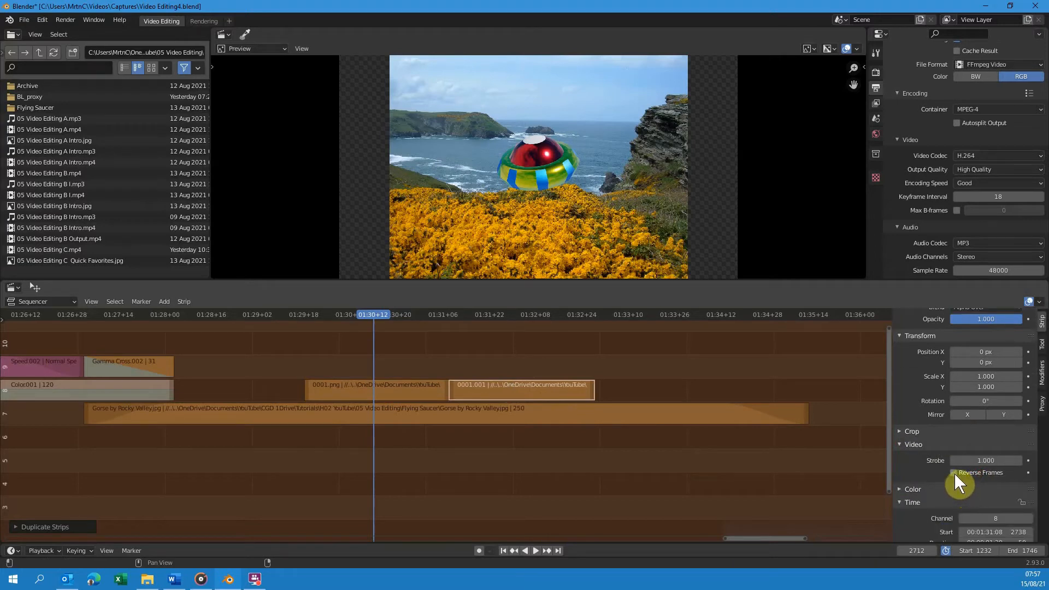
left_click(954, 474)
key("space")
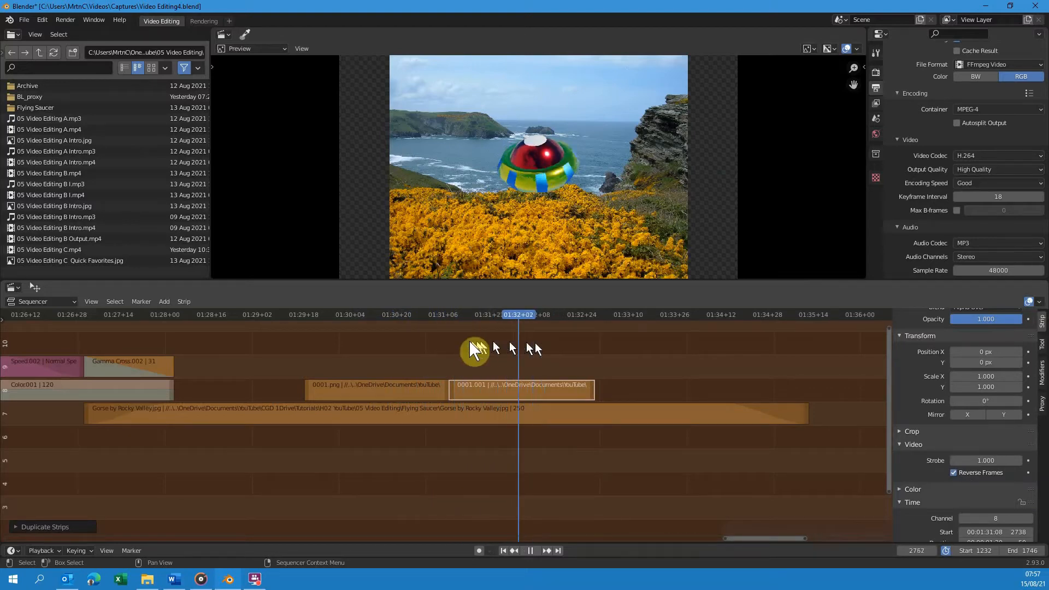
key("Escape")
- Keyframe the 0001.png strip's Position X and Y and Scale X and Y at its last frame, 2737
left_click(368, 390)
left_click(430, 314)
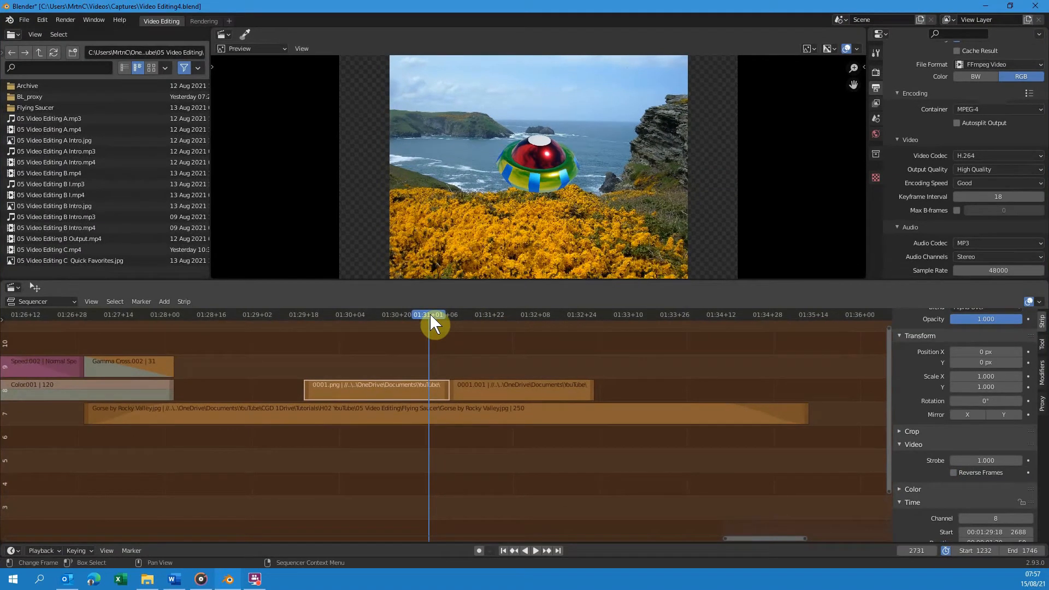
key("space")
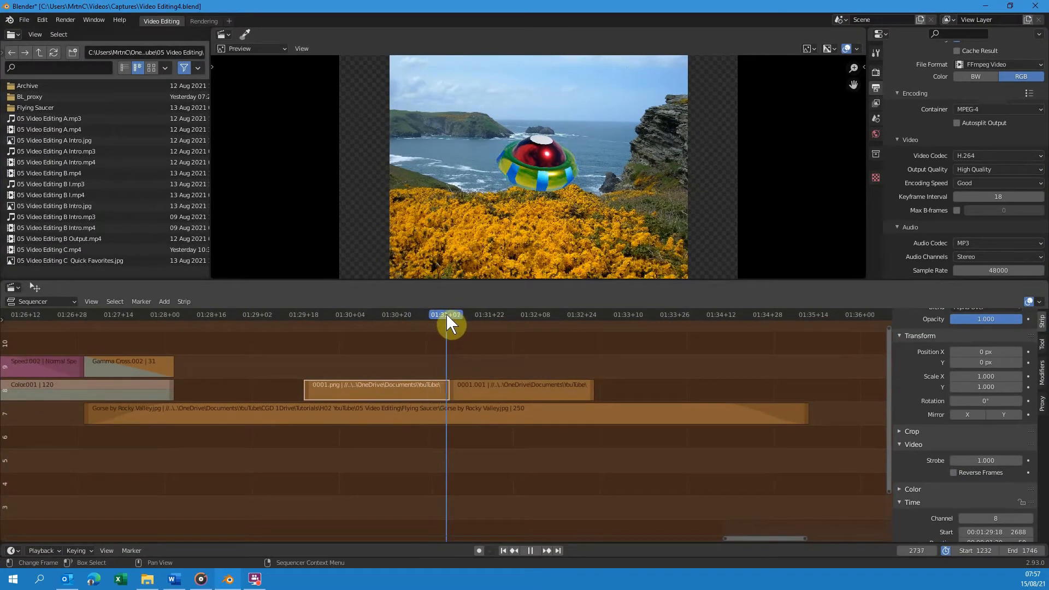
key("space")
key("Right")
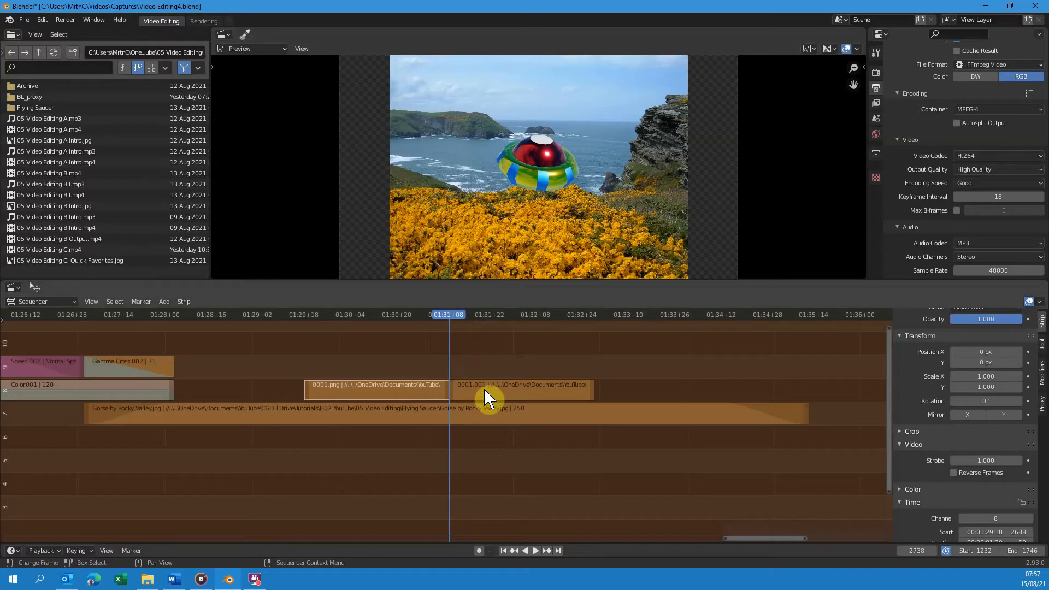
key("Left")
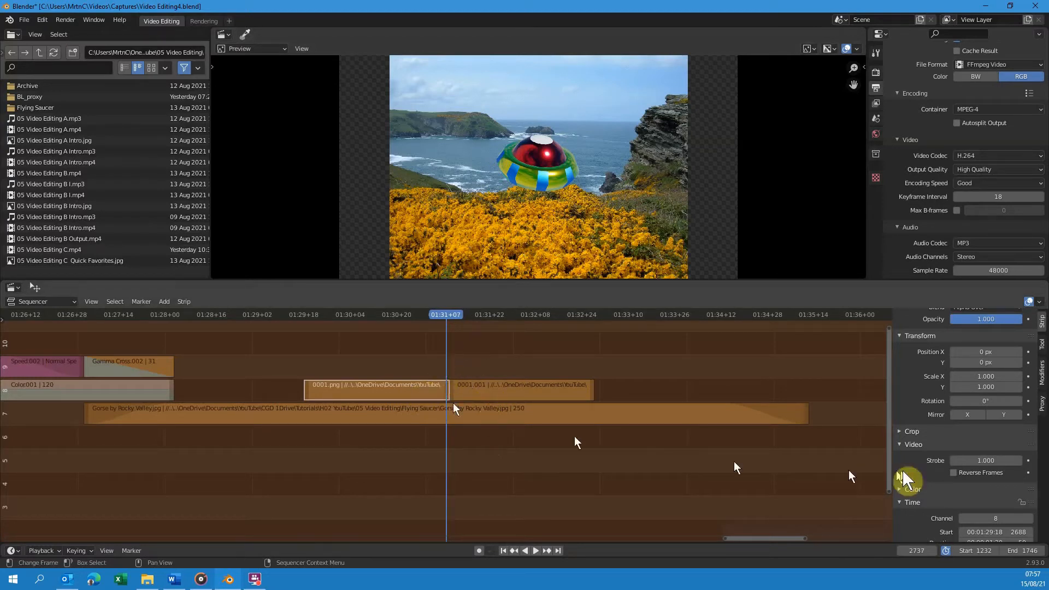
left_click(1029, 352)
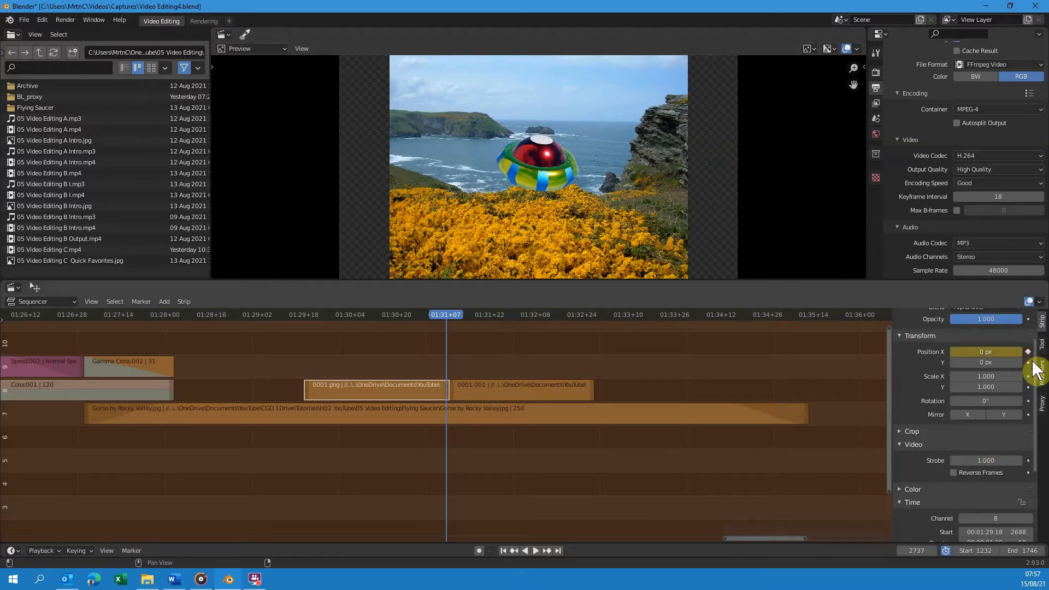
left_click(1029, 363)
left_click(1029, 376)
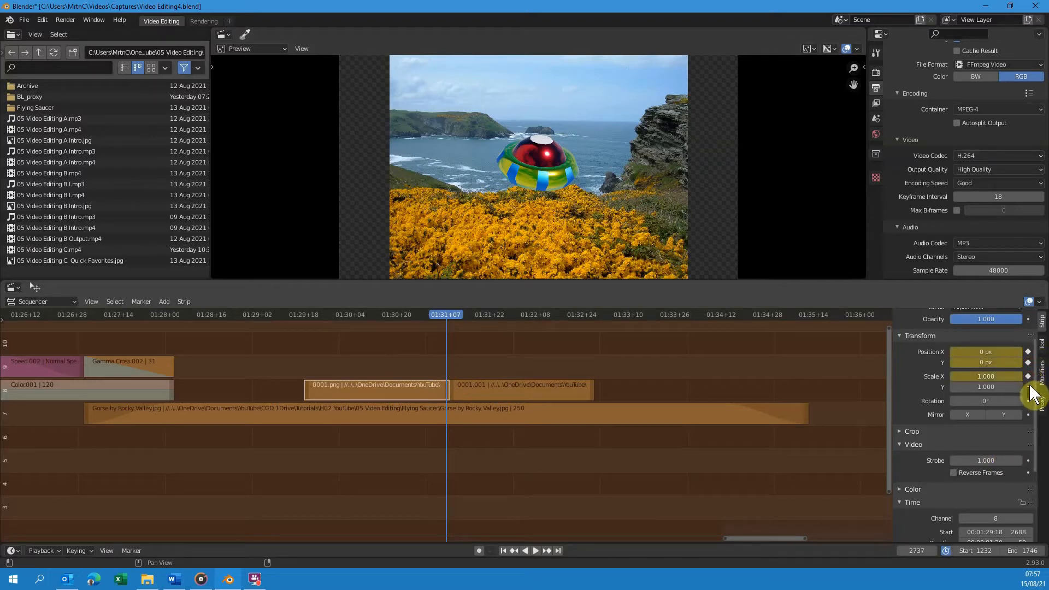
left_click(1030, 387)
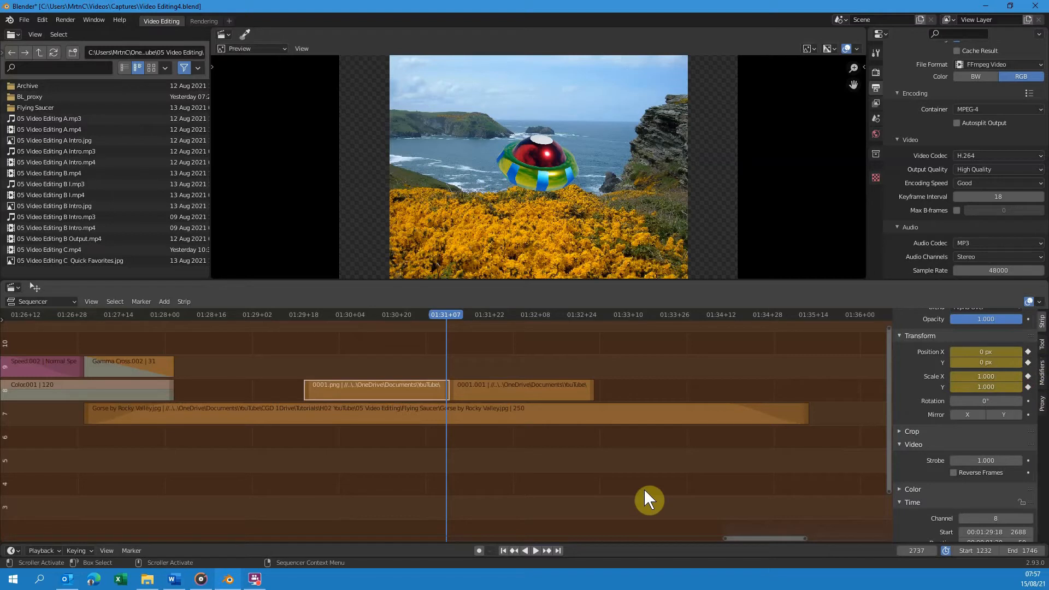
- Keyframe the 0001.001 strip's Position X and Y and Scale X and Y at its first frame, 2738
key("Right")
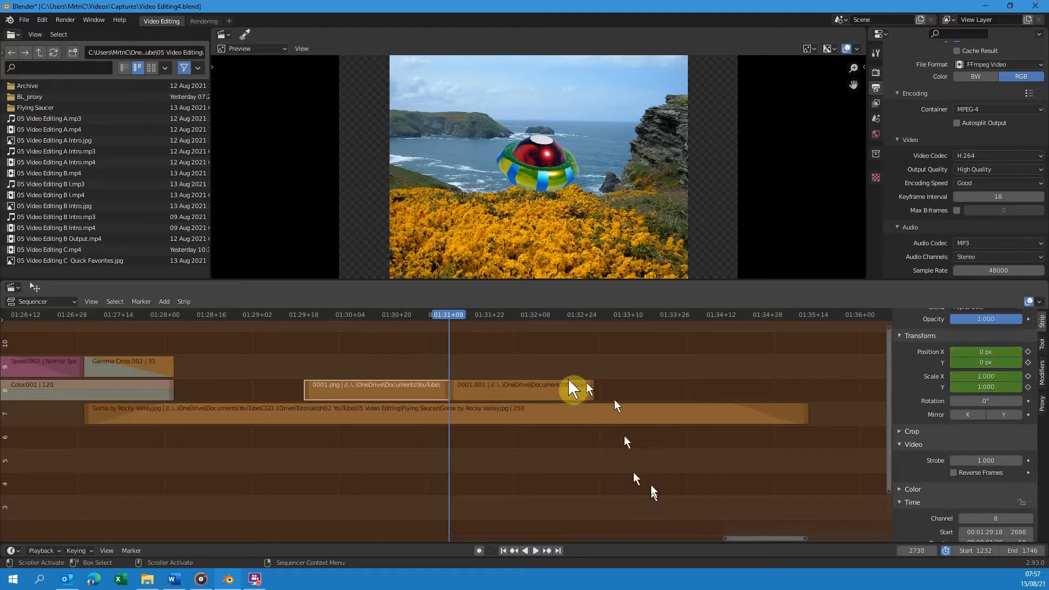
left_click(483, 385)
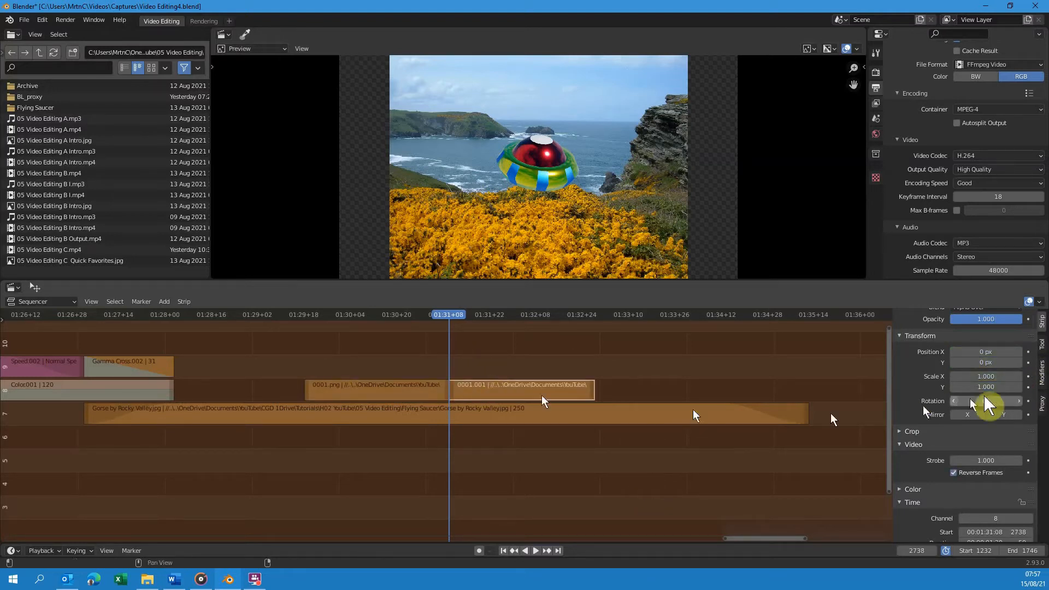
left_click(1029, 351)
left_click(1028, 362)
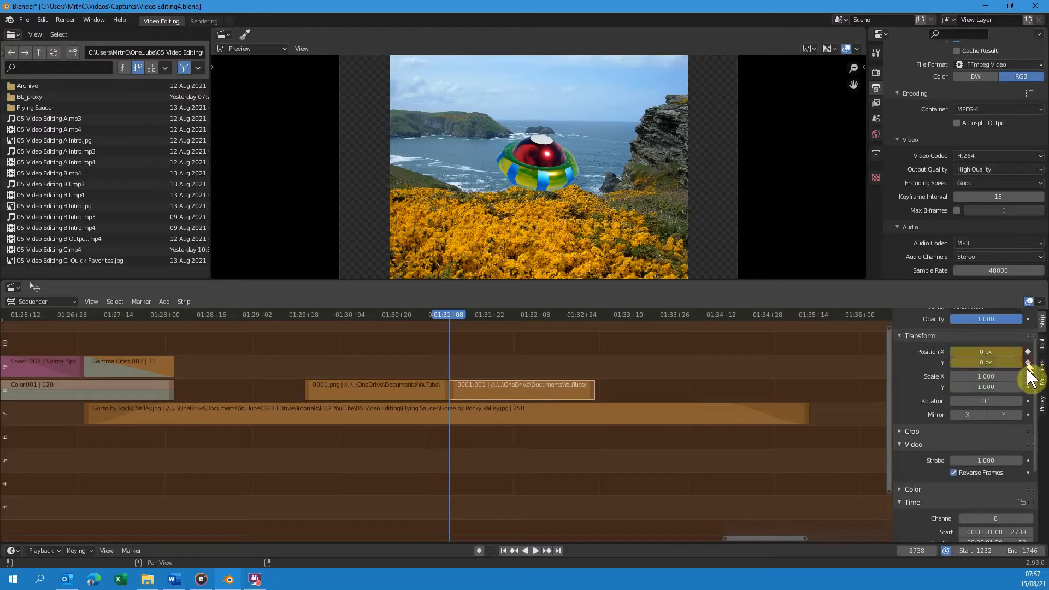
left_click(1028, 376)
left_click(1028, 387)
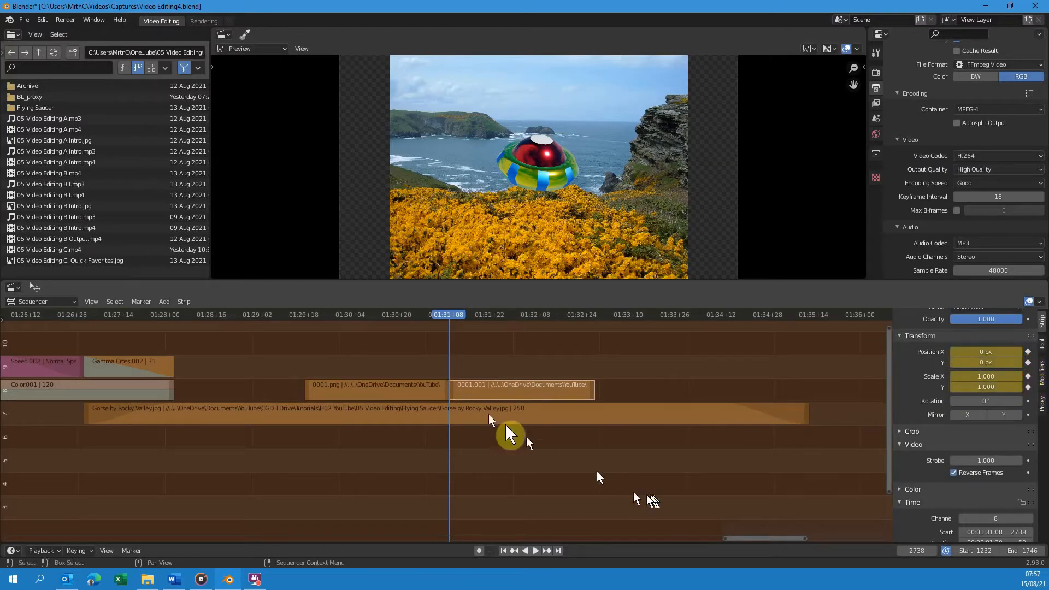
- At frame 2688, set the 0001.png strip's Scale X and Y to 1.5 and keyframe both
left_click(453, 311)
key("Left")
key("Page_Down")
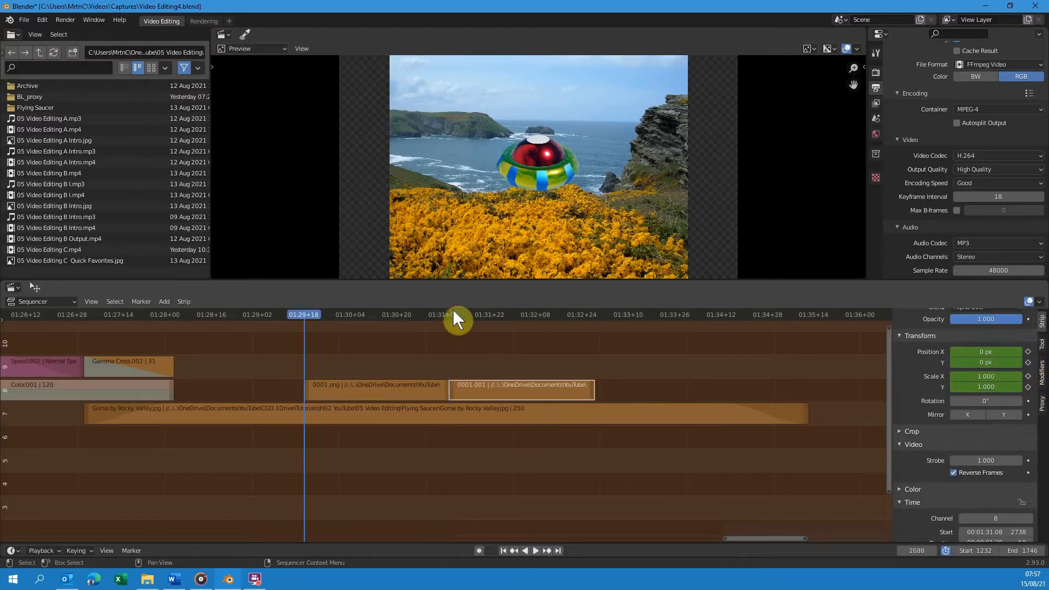
left_click(333, 390)
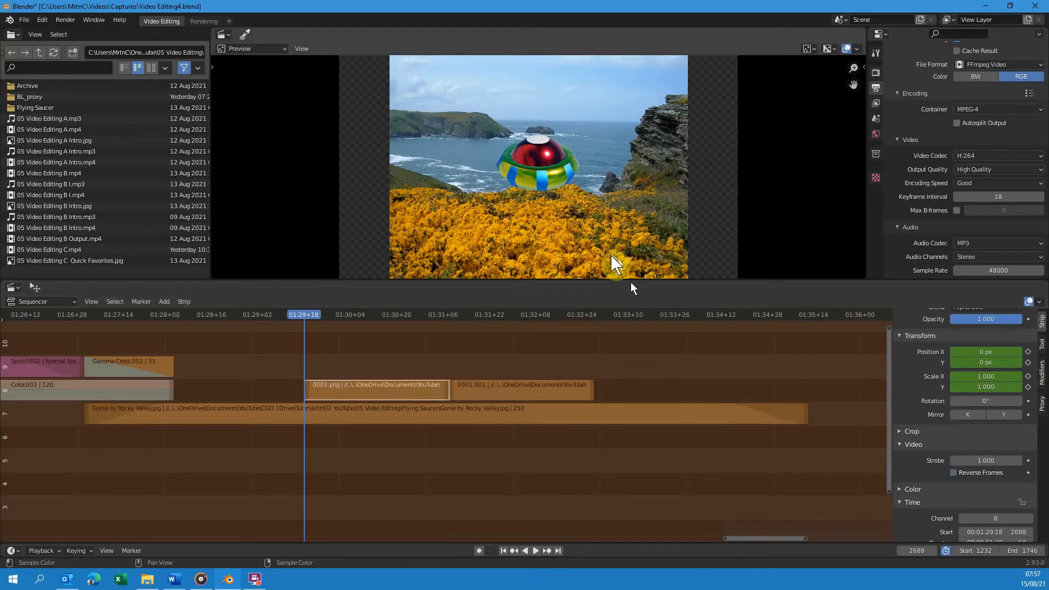
left_click(993, 377)
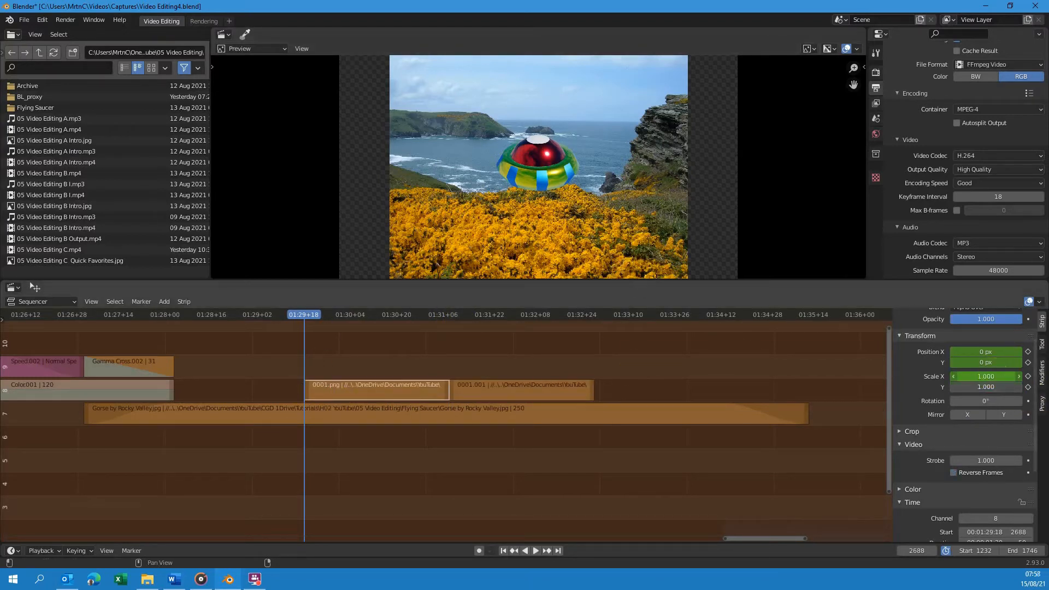
key("Return")
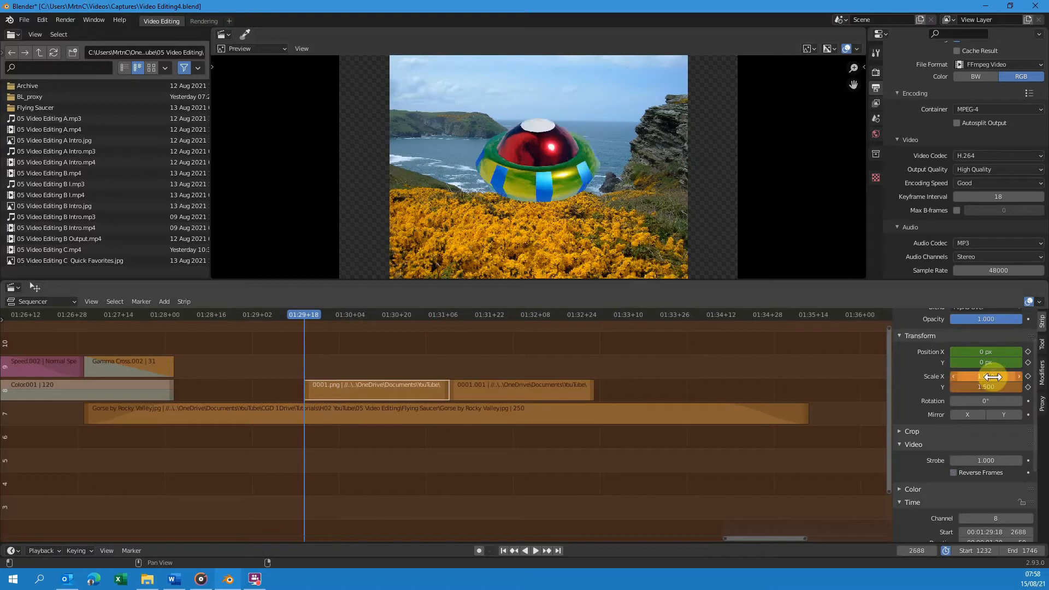
left_click(1028, 376)
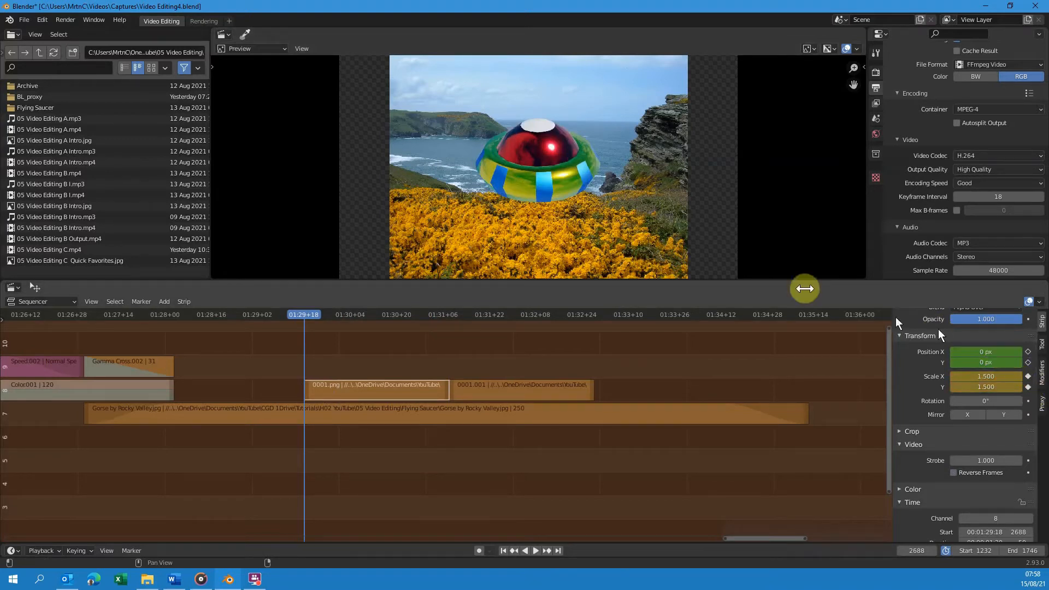
- Move the 0001.png saucer to about Position X 317 px, Y -308 px and keyframe both at frame 2688
left_click_drag(986, 351, 1044, 351)
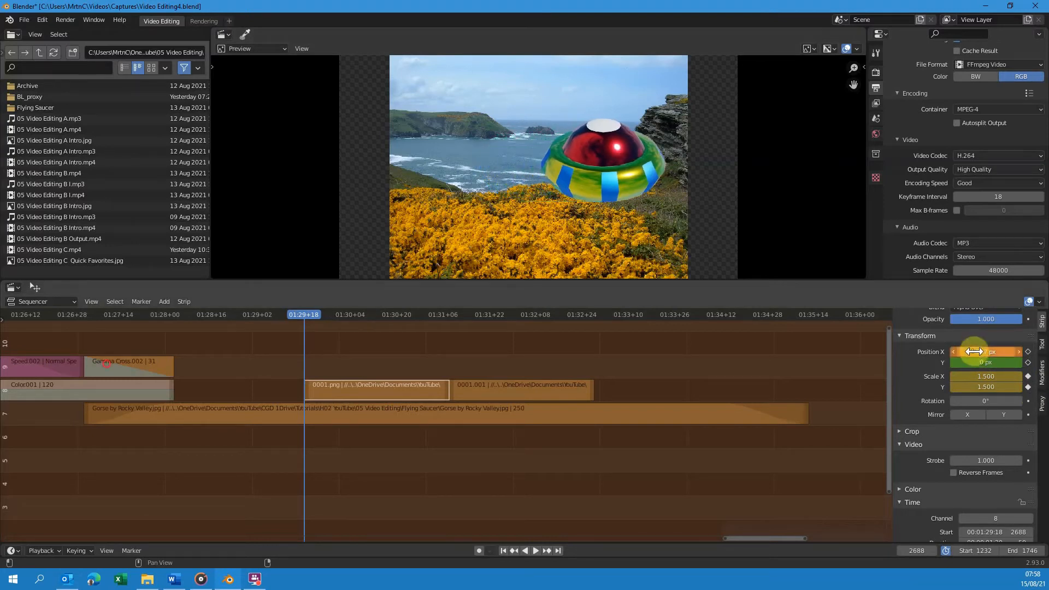
left_click_drag(972, 365, 902, 365)
left_click(1028, 352)
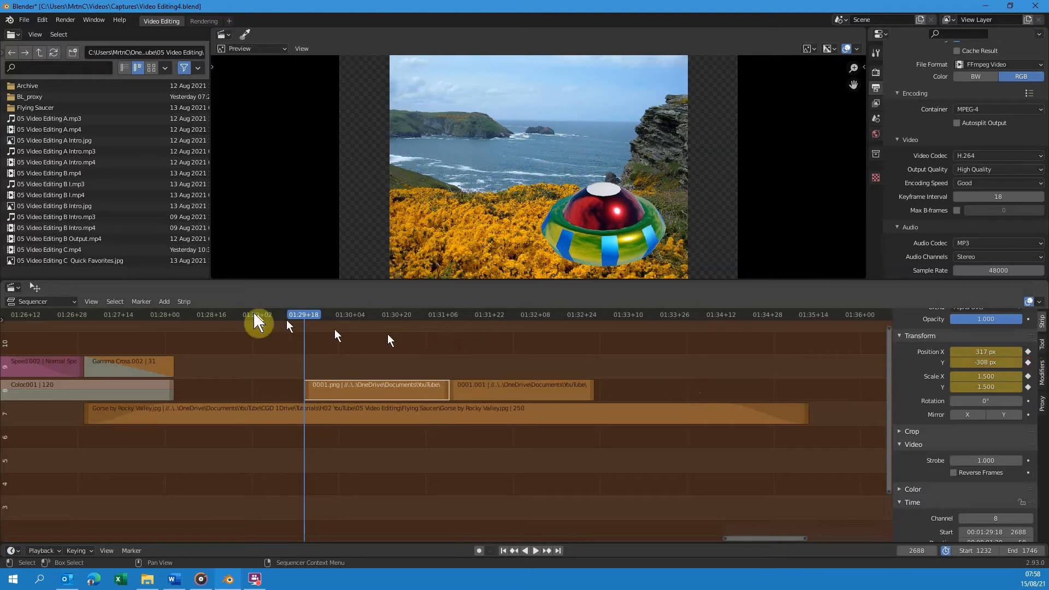
- At frame 2787, set the 0001.001 strip's Scale X and Y to 0.2 and keyframe both
key("space")
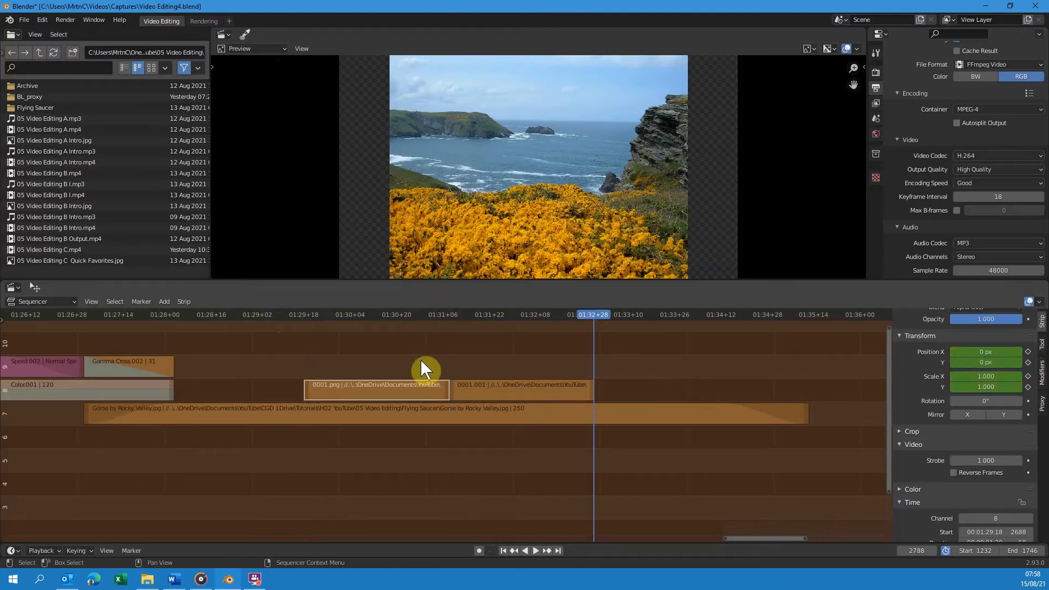
key("Left")
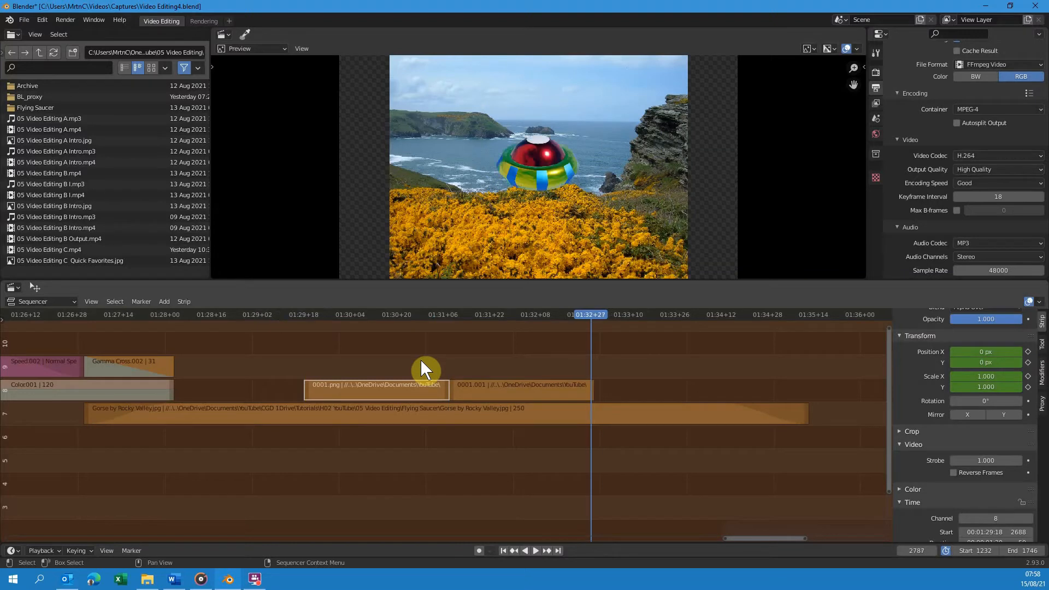
left_click(536, 388)
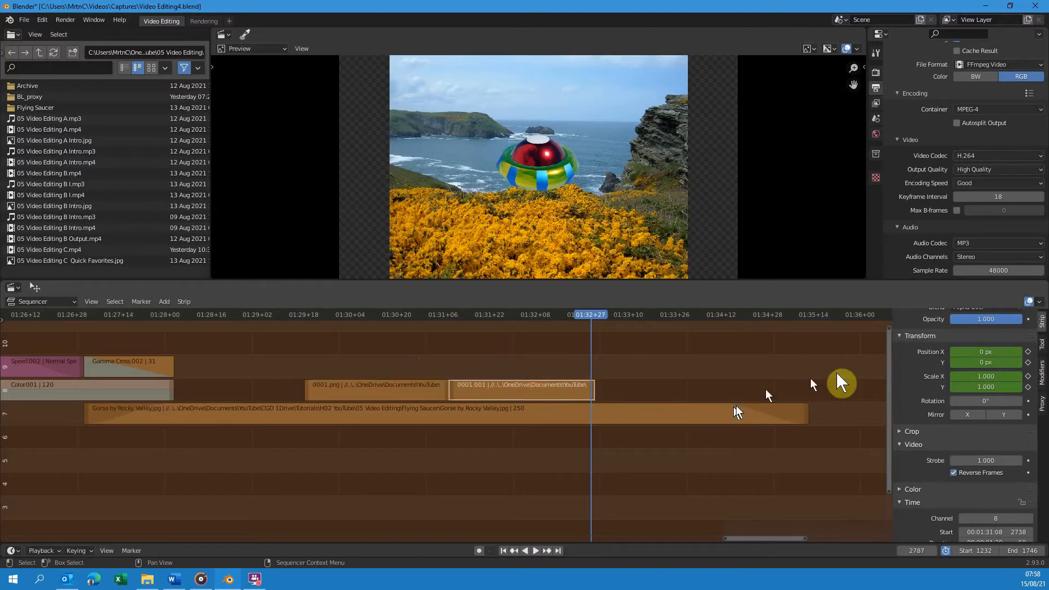
left_click_drag(988, 378, 988, 388)
type(".2")
key("Return")
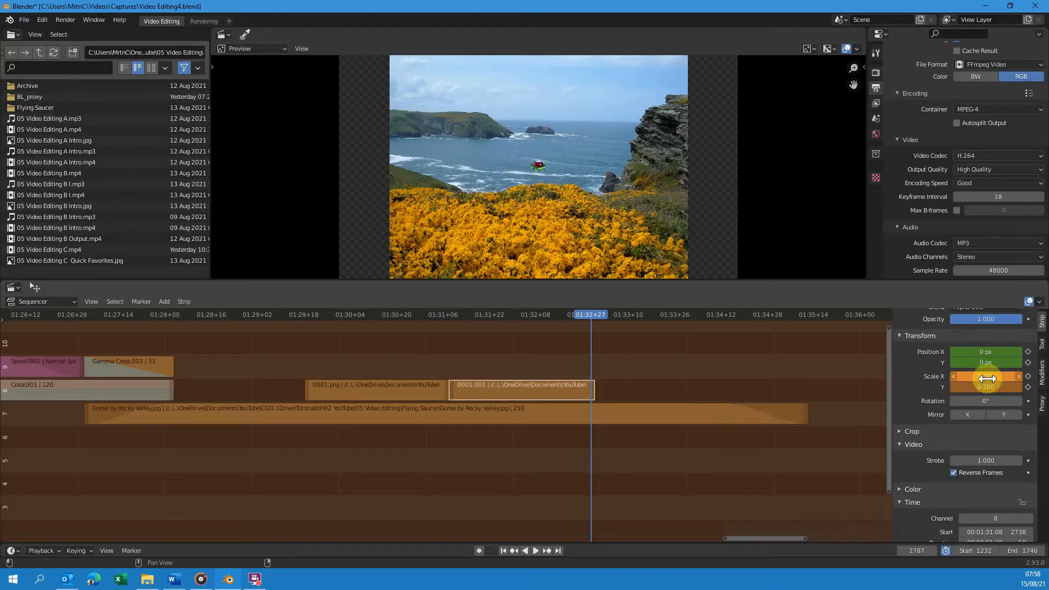
left_click(1029, 376)
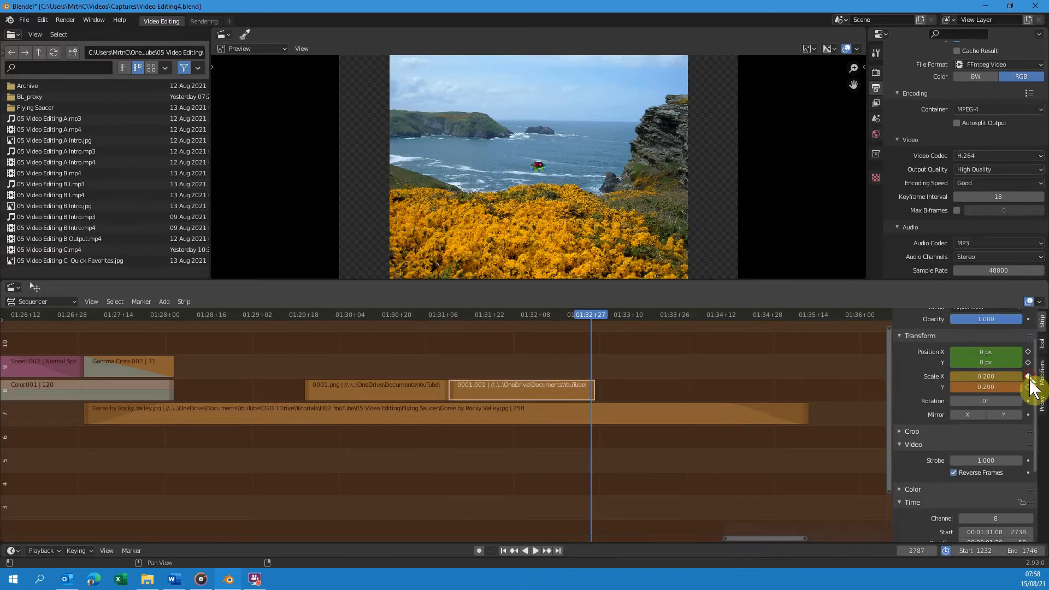
left_click(1029, 387)
- Move the 0001.001 saucer to about Position X -548 px, Y 394 px and keyframe both at frame 2787
left_click_drag(986, 352, 979, 352)
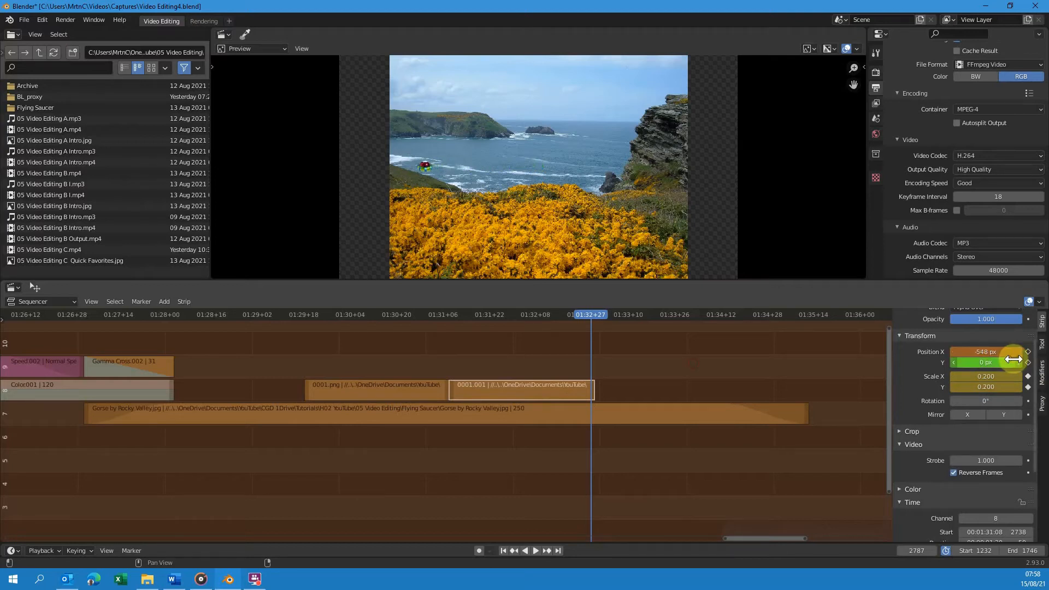
left_click_drag(987, 362, 937, 363)
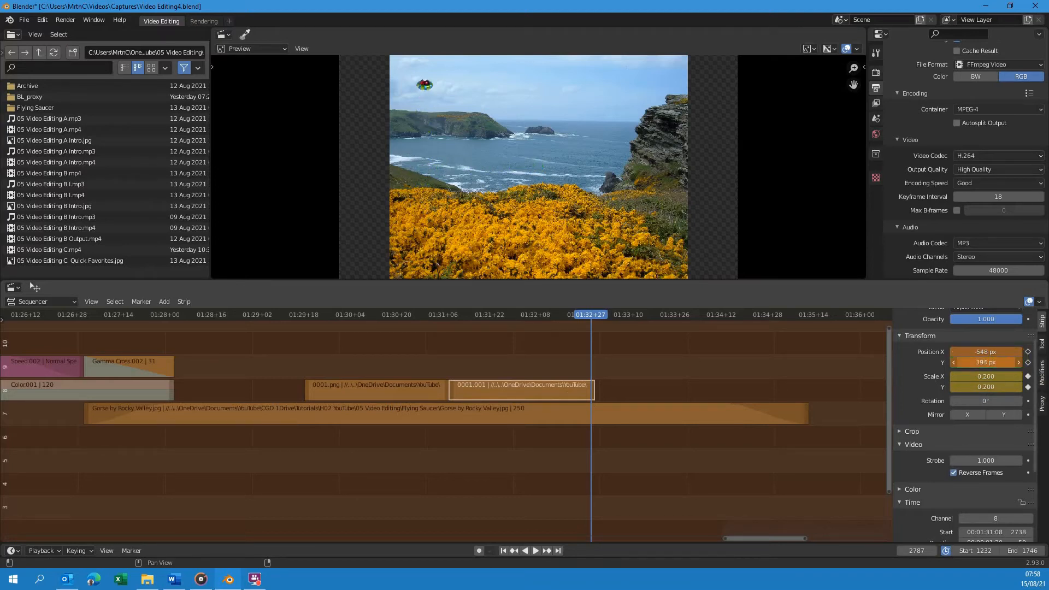
left_click(1028, 352)
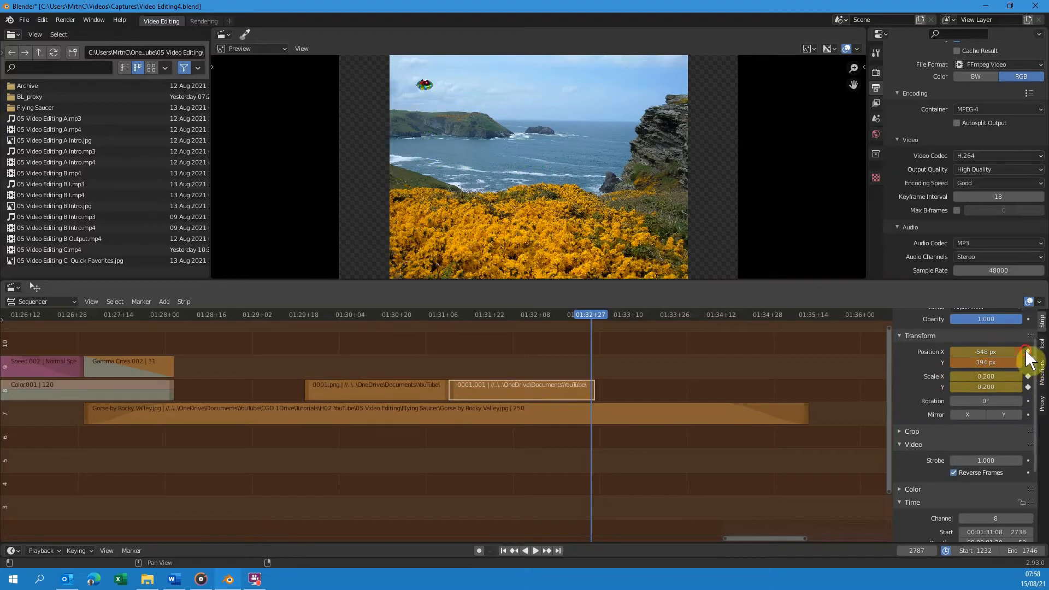
left_click(1028, 362)
- Set a preview range of frames 2678 to 2800 around the two saucer strips
left_click(278, 336)
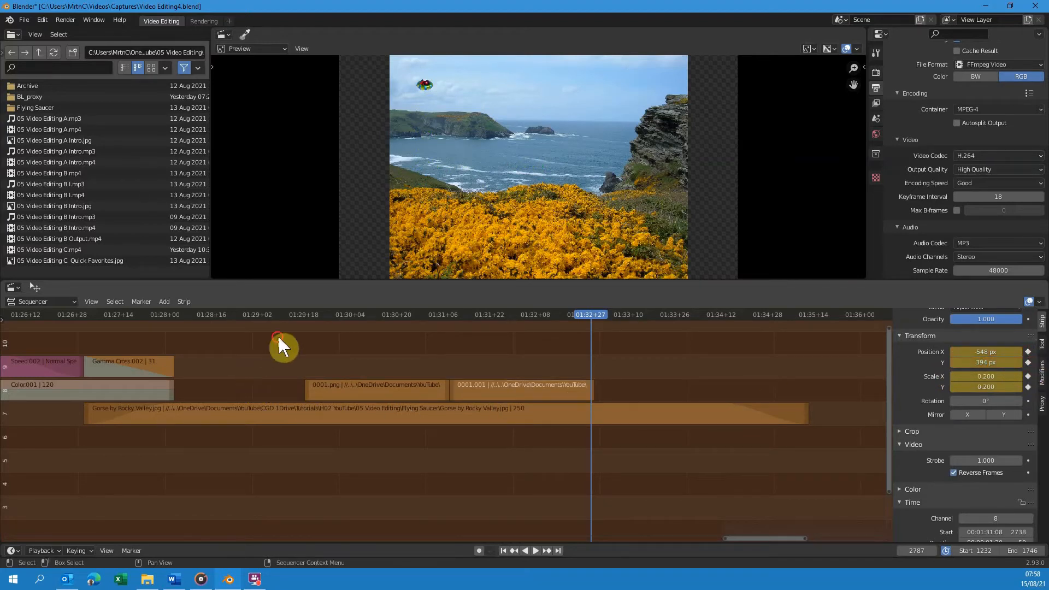
left_click_drag(278, 336, 630, 529)
key("p")
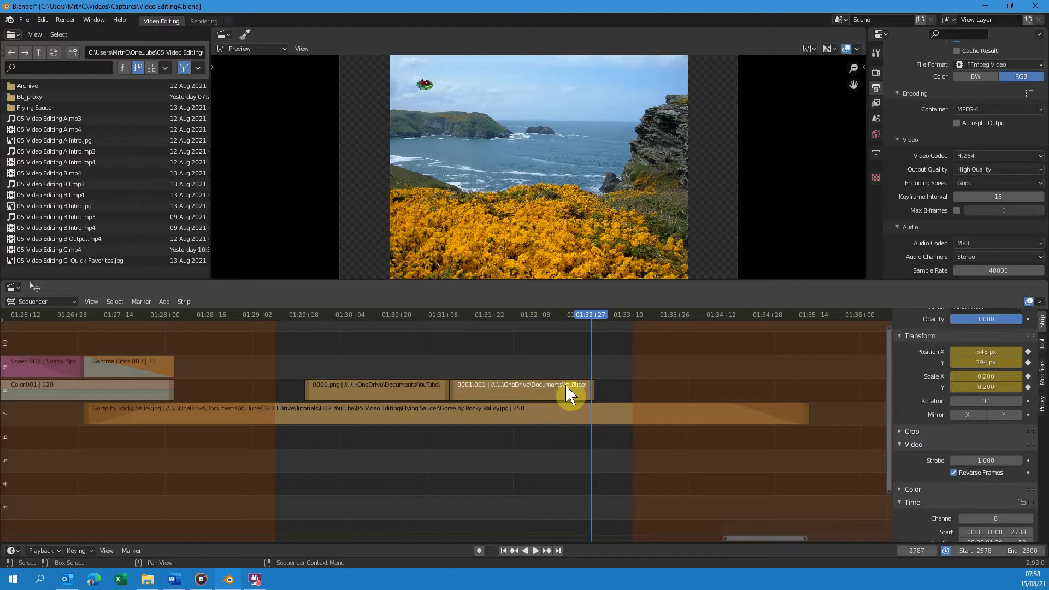
- Play back the saucer's flight across the photo from frame 2688 and check the movement between the two strips
key("Page_Down")
key("Page_Down")
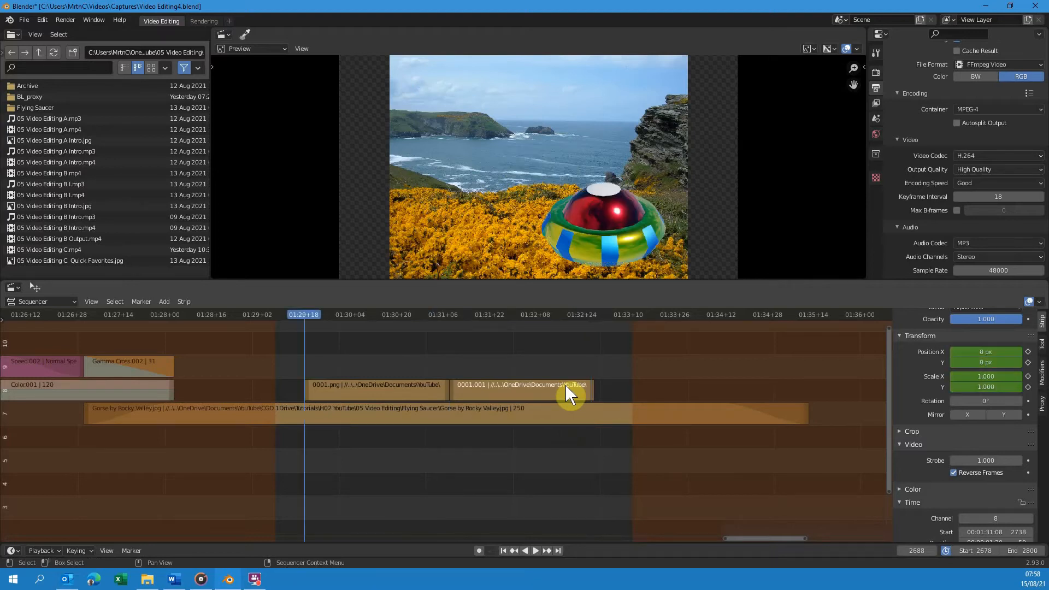
key("space")
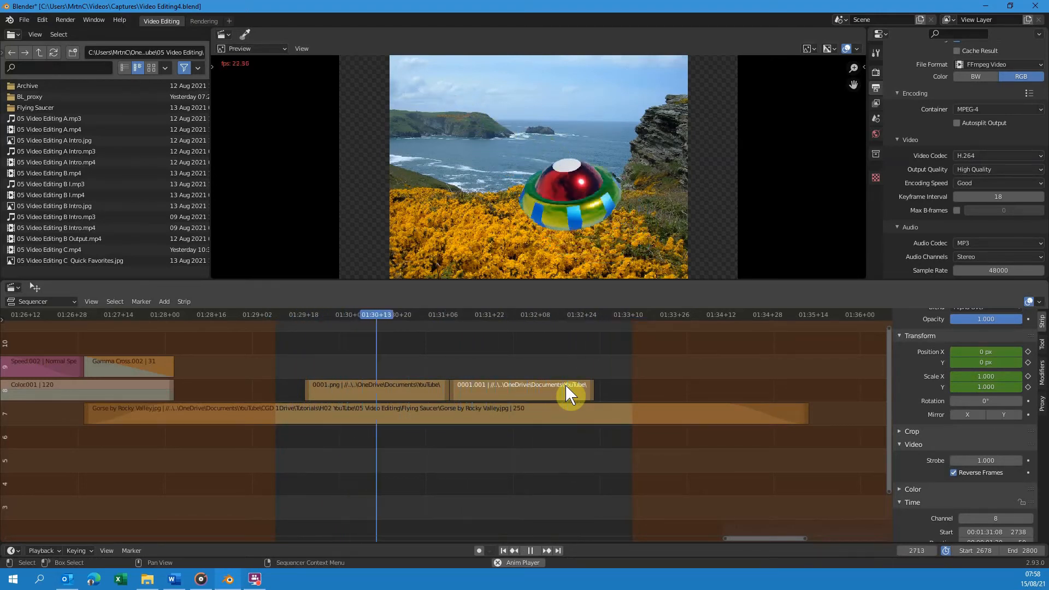
key("space")
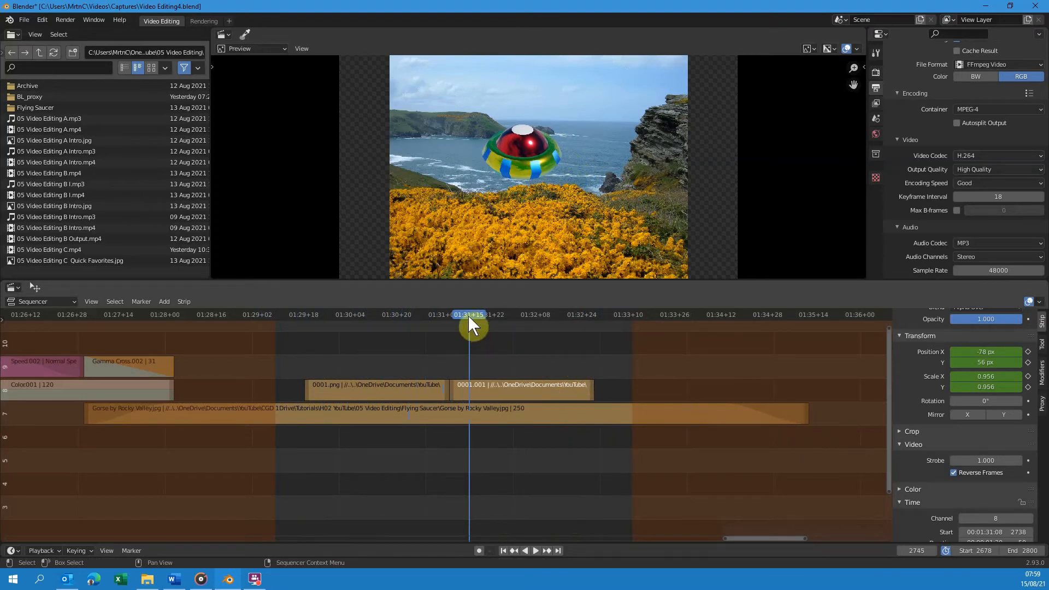
key("shift+ctrl+space")
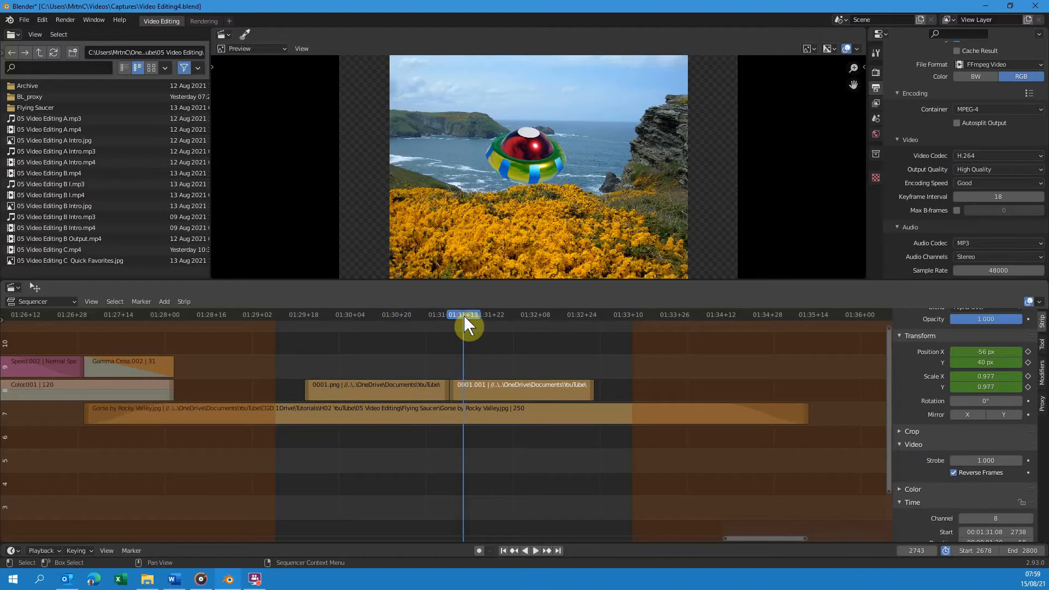
- Keyframe the 0001.001 strip's Opacity at 1.000 on its first frame, 2738
key("Page_Up")
key("Page_Down")
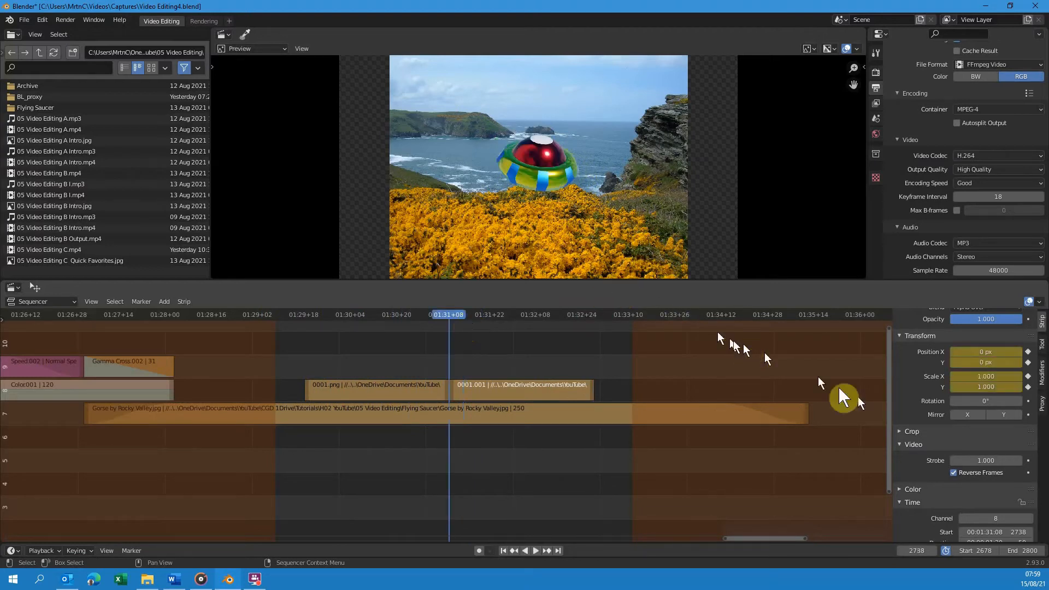
left_click(535, 391)
scroll(971, 401, "up", 2)
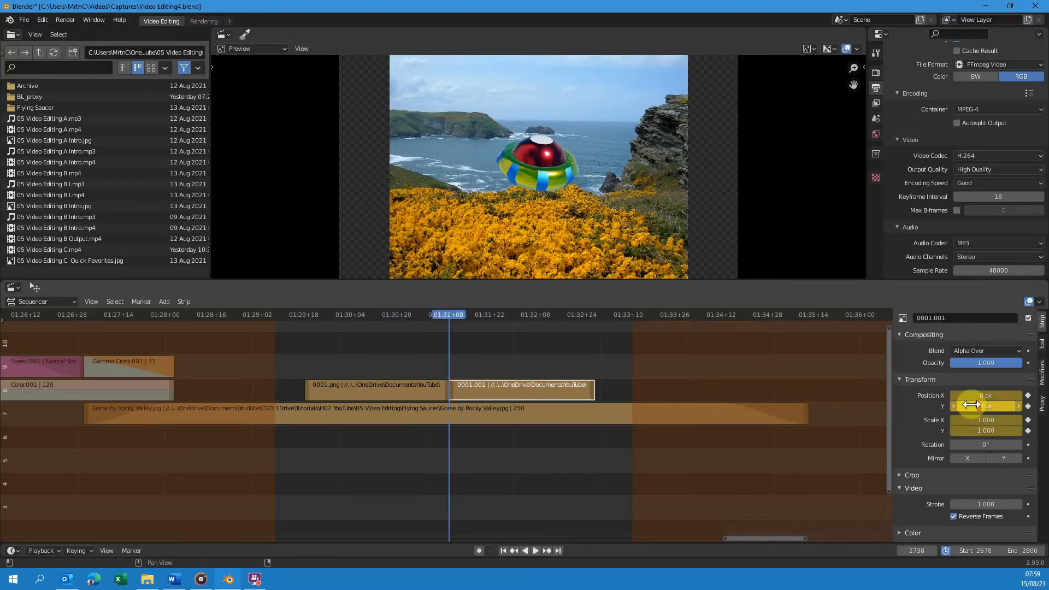
left_click(1027, 363)
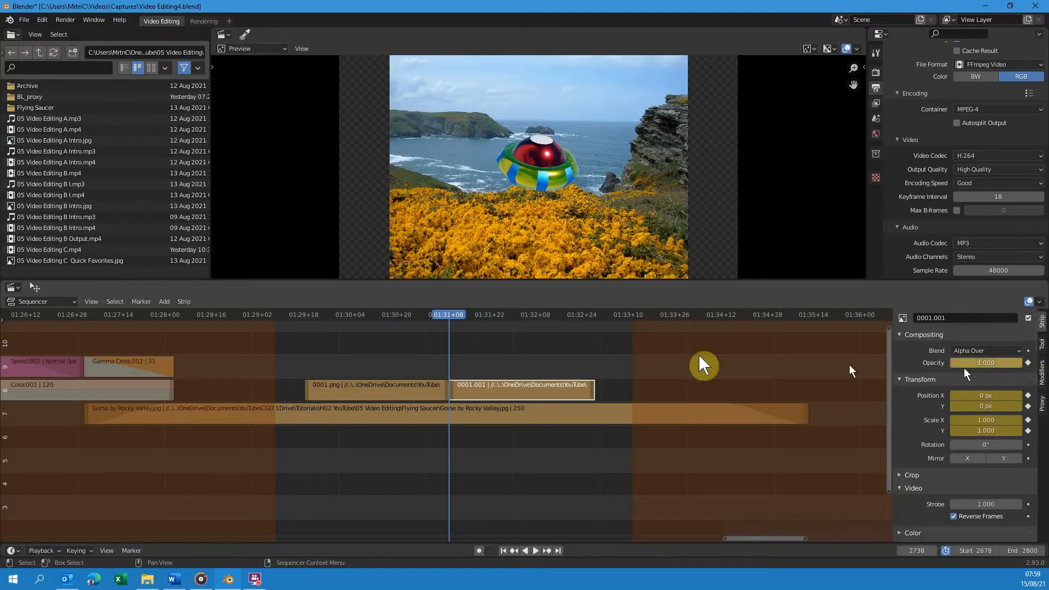
- At frame 2787, lower the 0001.001 strip's Opacity to about 0.291, keyframe it, and play back the fade
left_click_drag(451, 312, 590, 336)
key("Right")
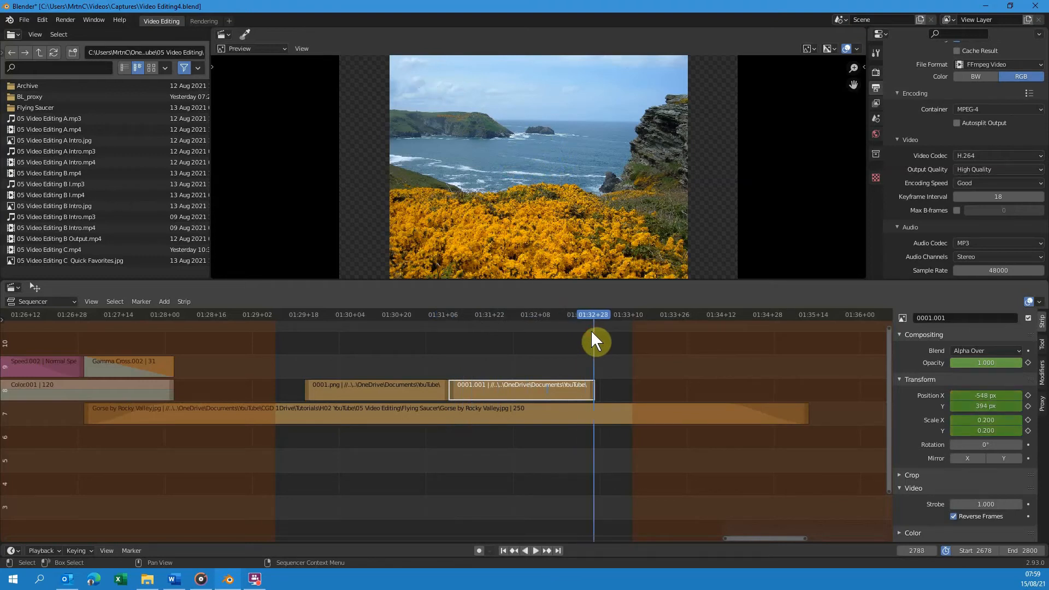
key("Left")
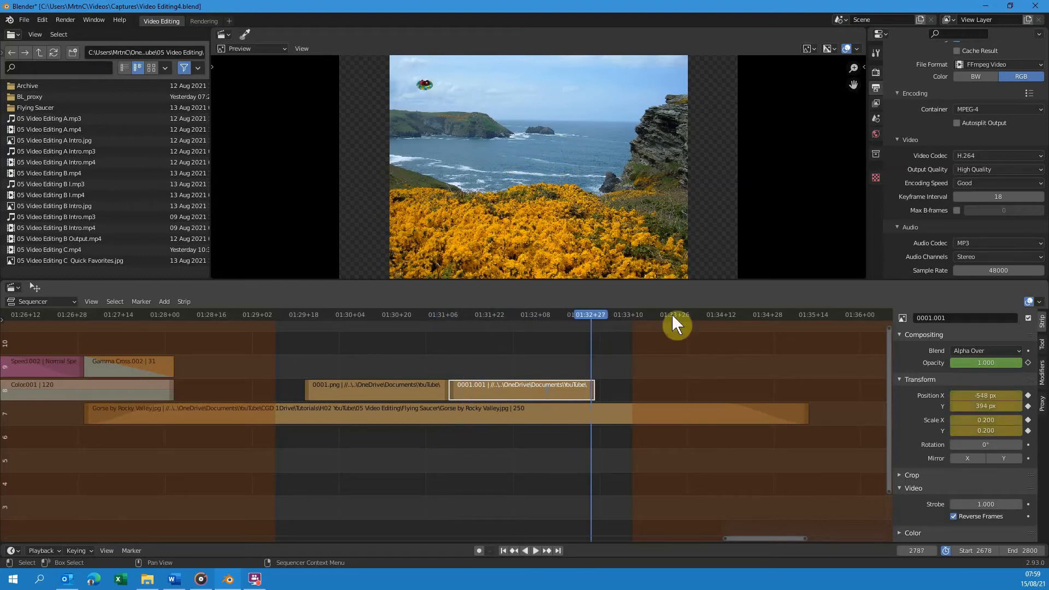
left_click_drag(1001, 367, 954, 367)
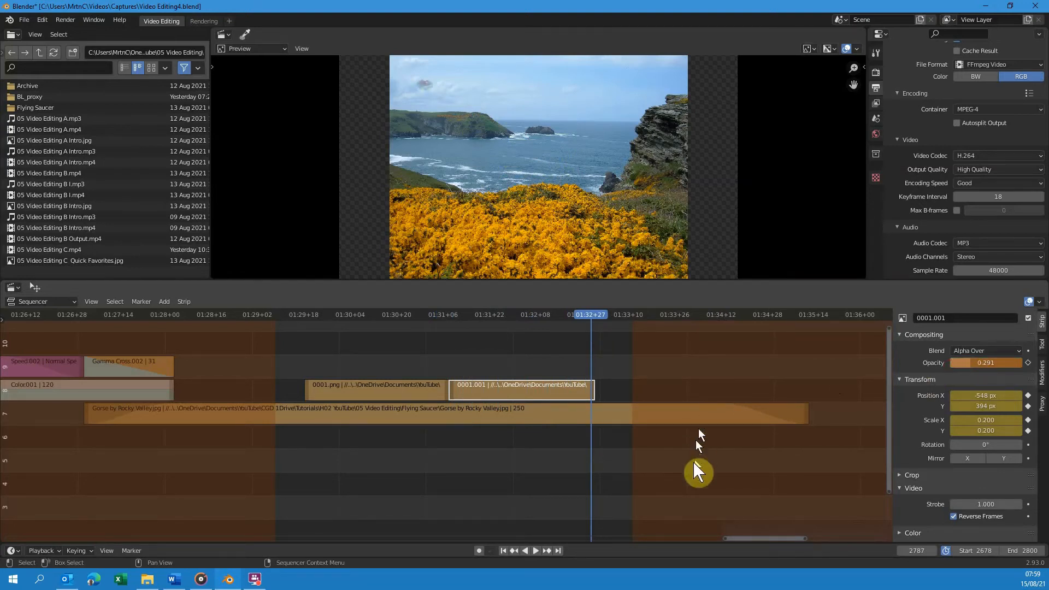
left_click(1029, 363)
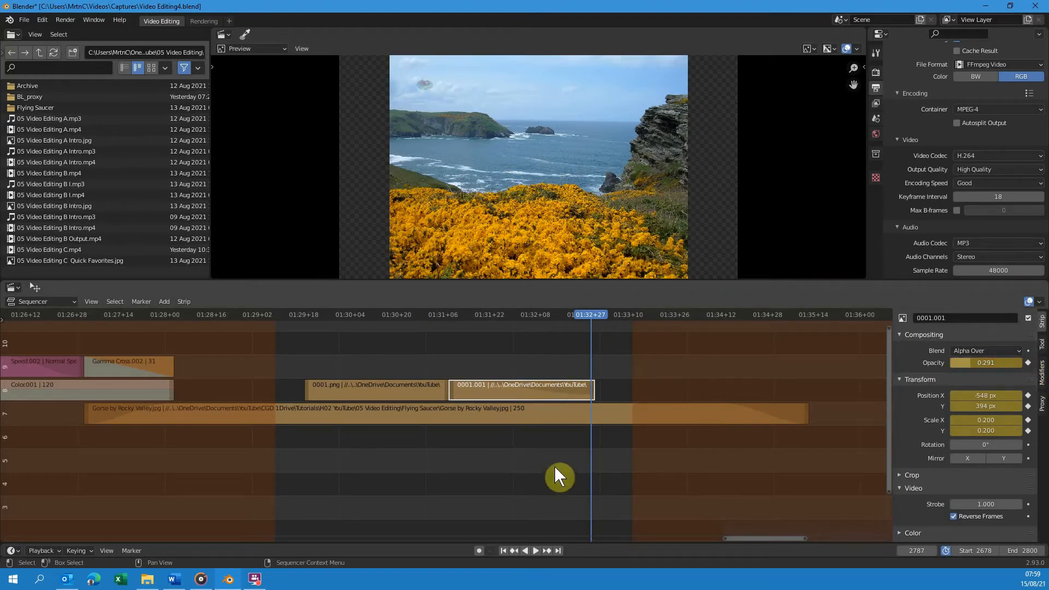
key("space")
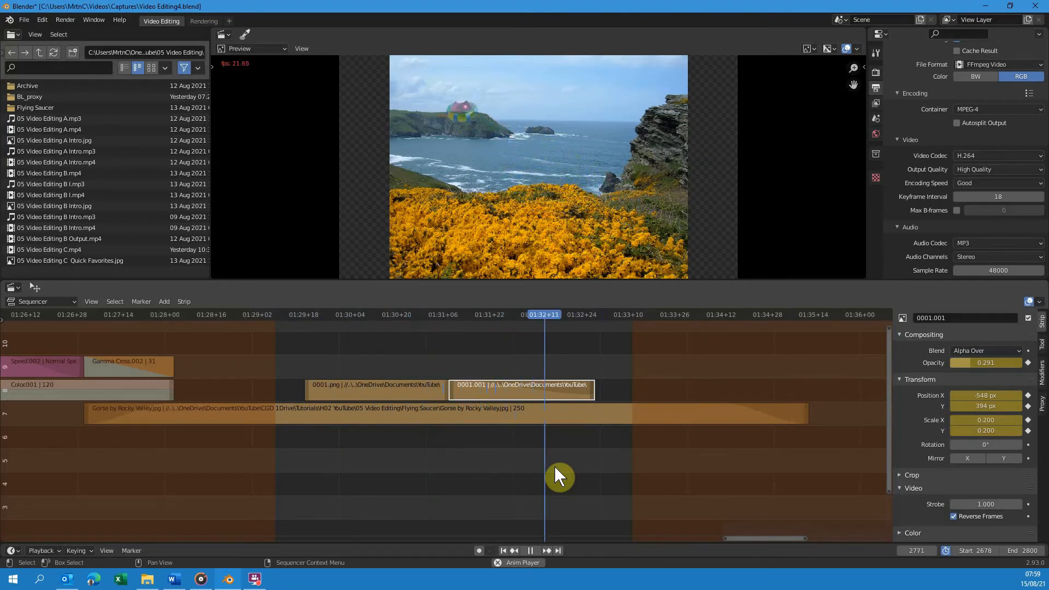
key("space")
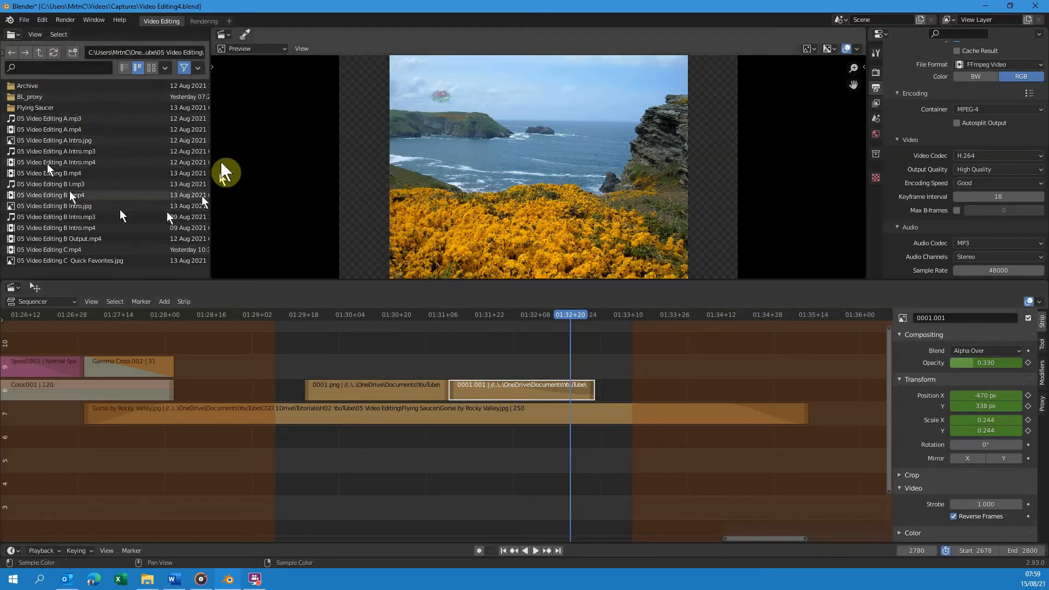
- Change the File Browser area to the Graph Editor, frame the 0001.001 strip's selected curves, and widen the area
left_click(18, 34)
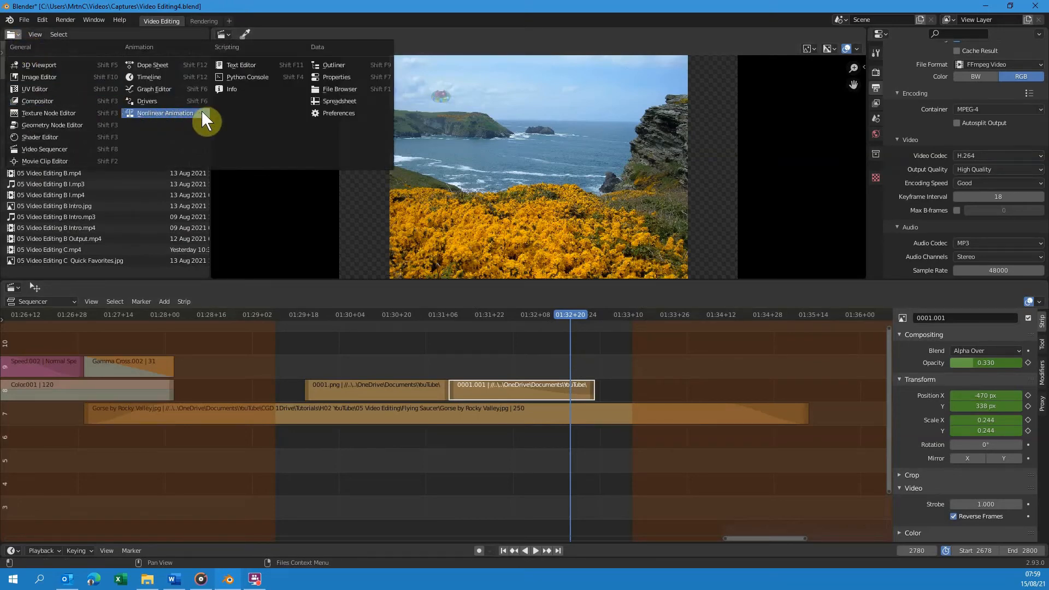
left_click(192, 89)
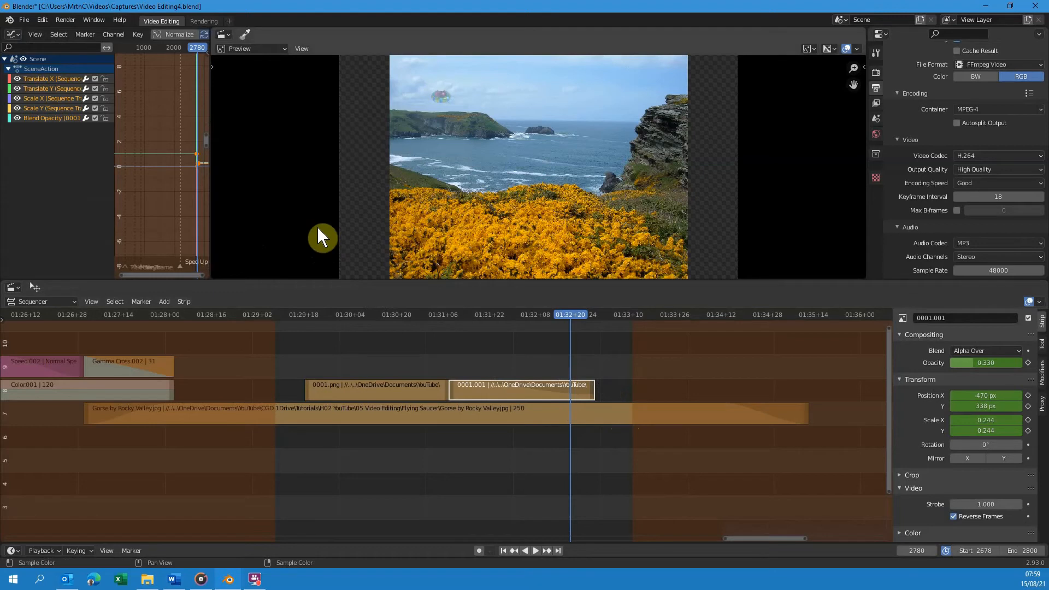
key("q")
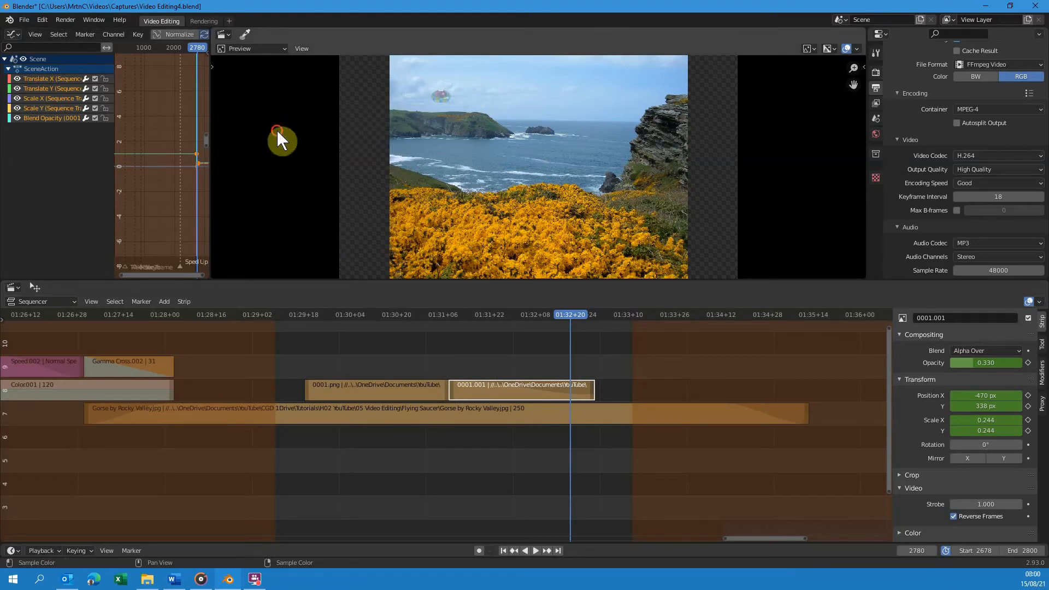
key("q")
key("q")
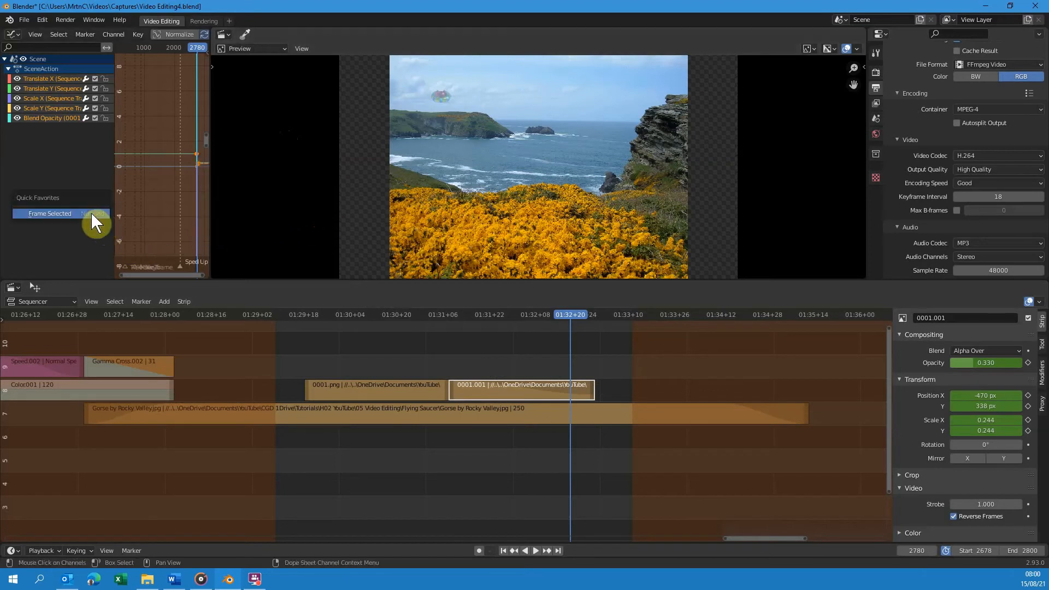
left_click(91, 212)
left_click_drag(208, 199, 367, 215)
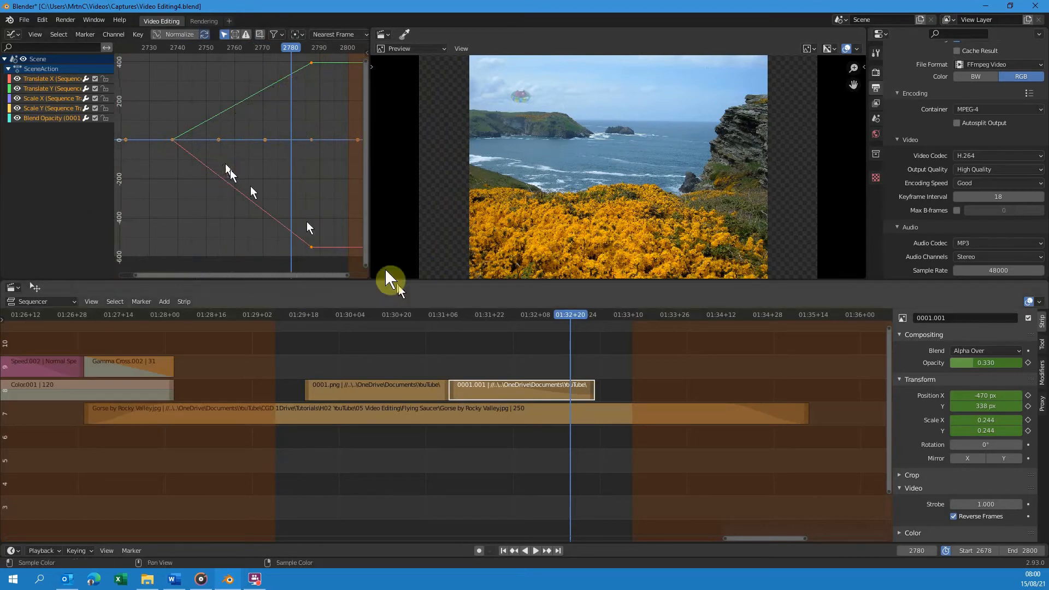
- Set the interpolation mode of the 0001.001 strip's selected keyframes to Sinusoidal
right_click(275, 167)
mouse_move(276, 168)
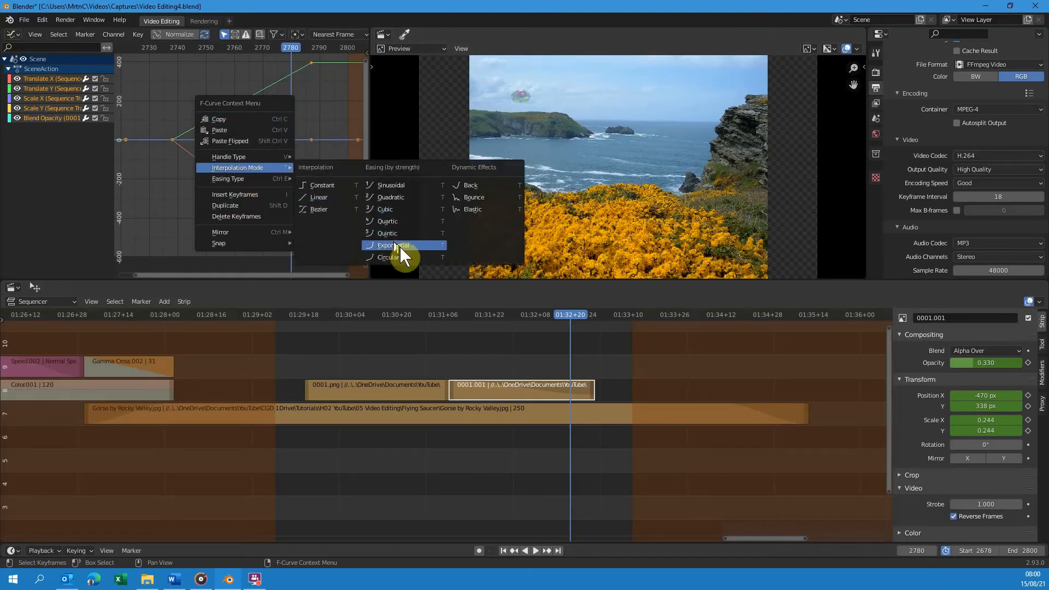
left_click(403, 186)
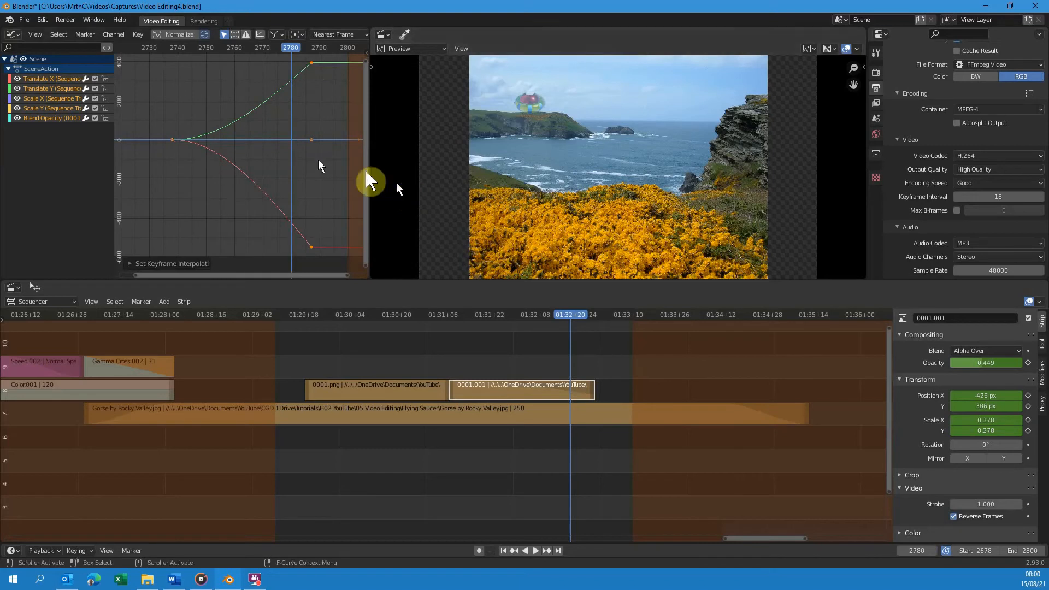
- Apply Bounce interpolation to the 0001.001 strip's selected keyframes
right_click(259, 123)
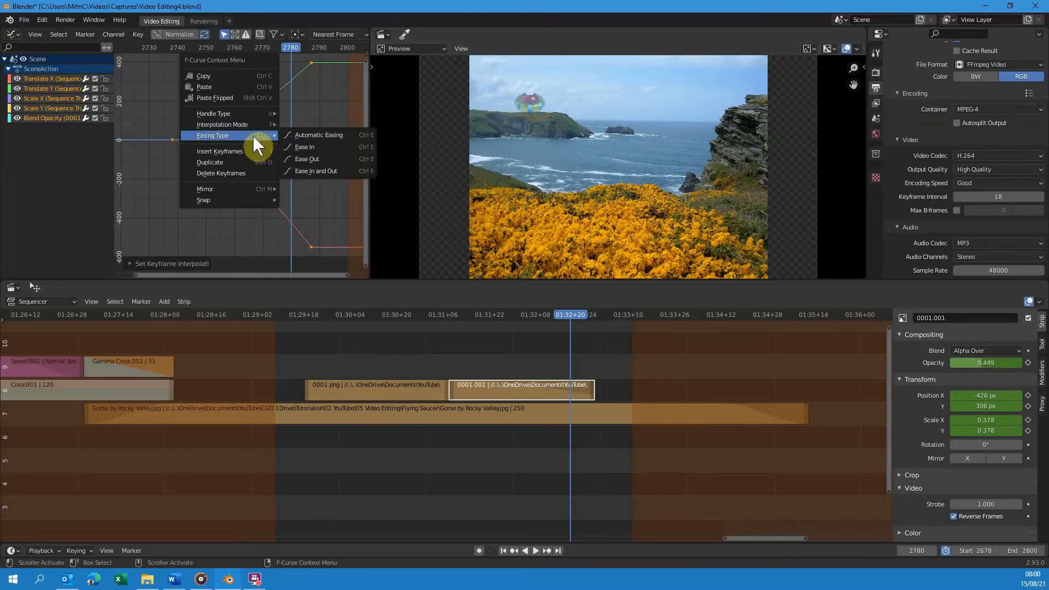
mouse_move(251, 129)
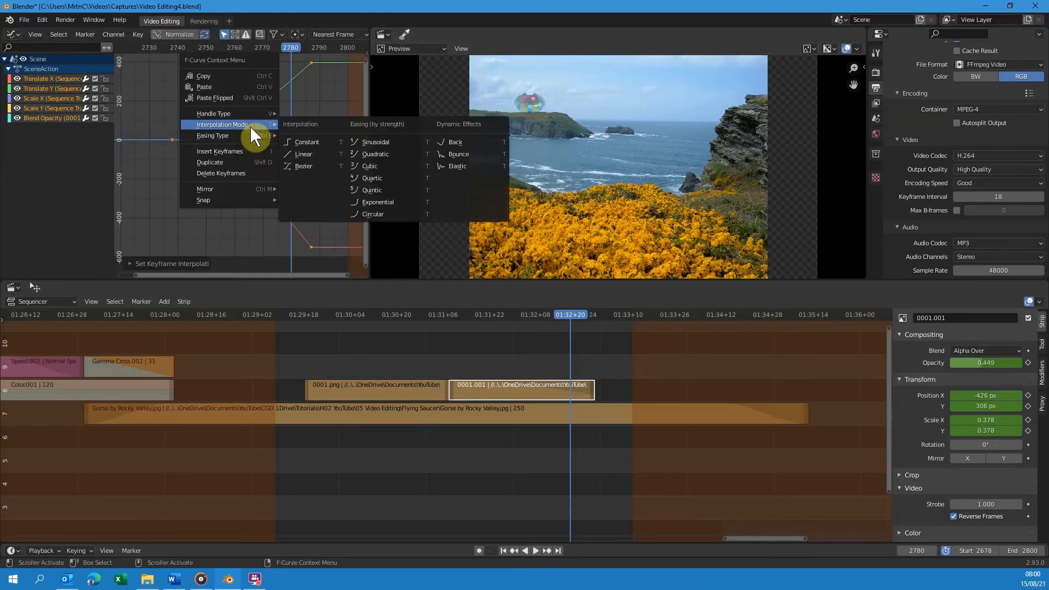
left_click(471, 157)
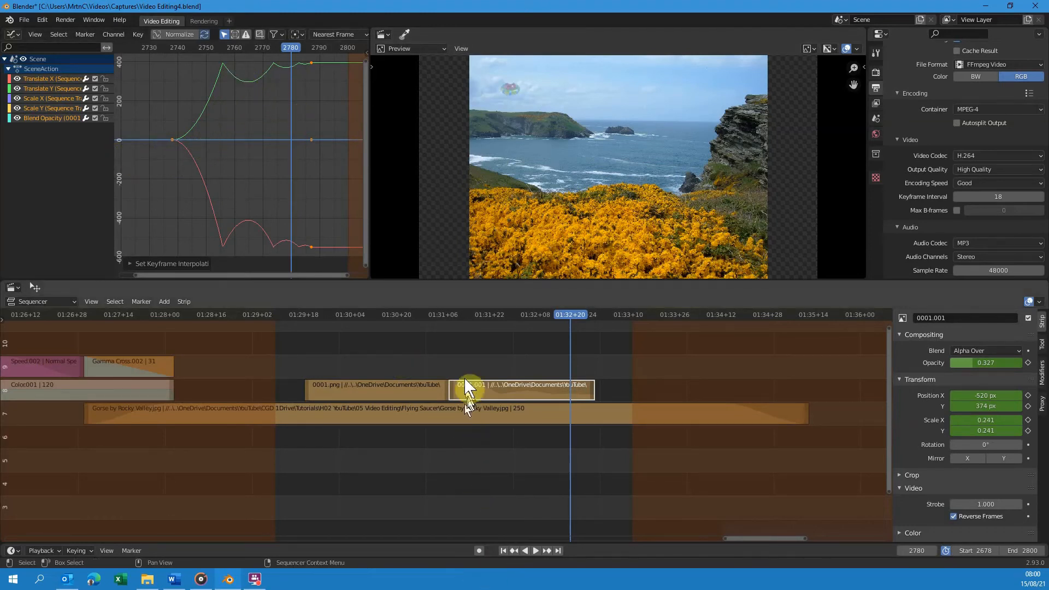
- Deselect the strip, play back the bouncing saucer animation, and clear the preview range
left_click(534, 495)
key("space")
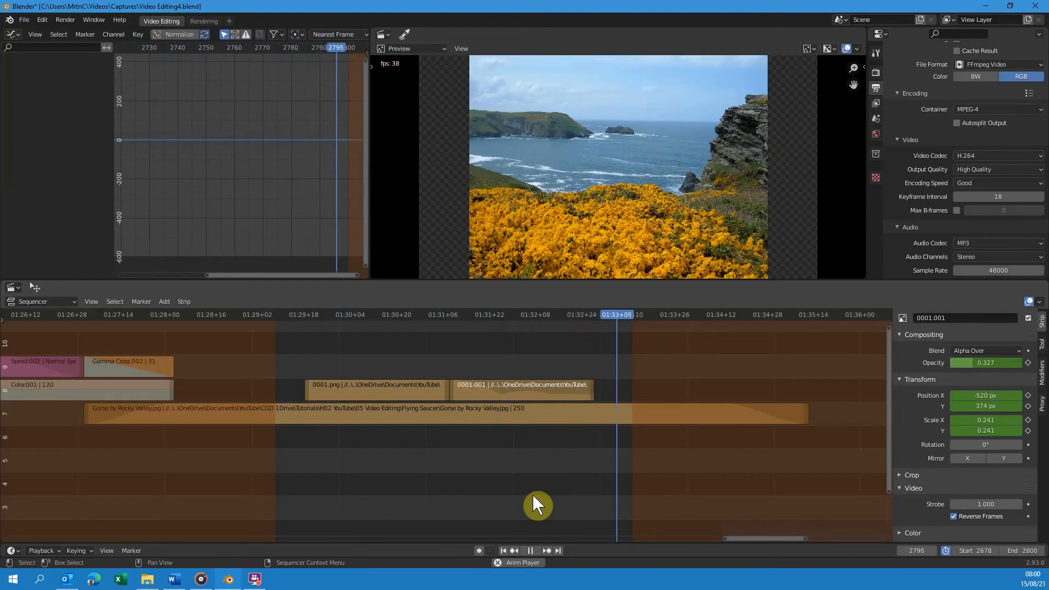
key("space")
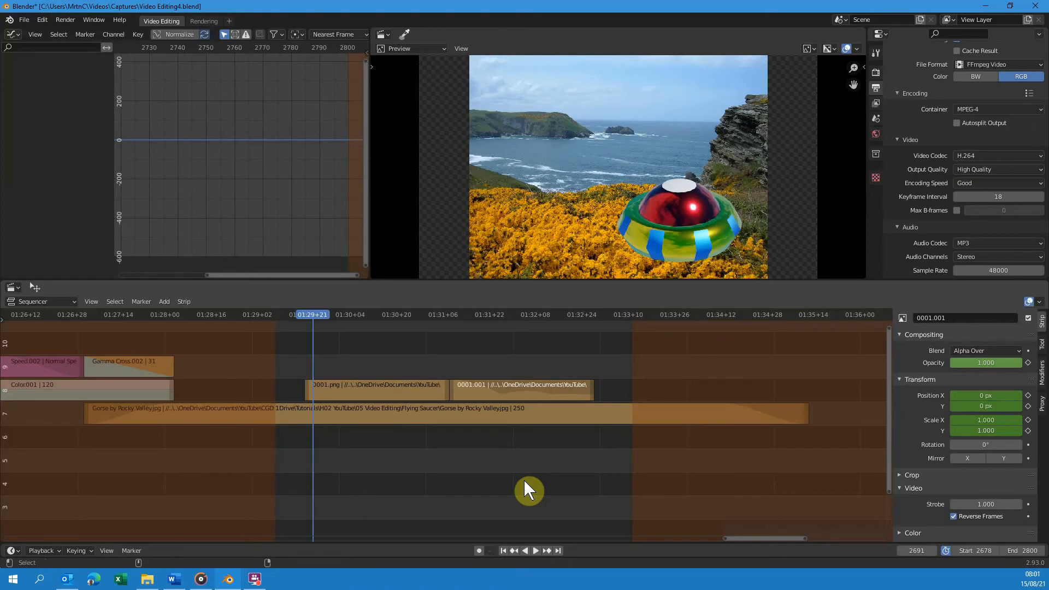
key("alt+p")
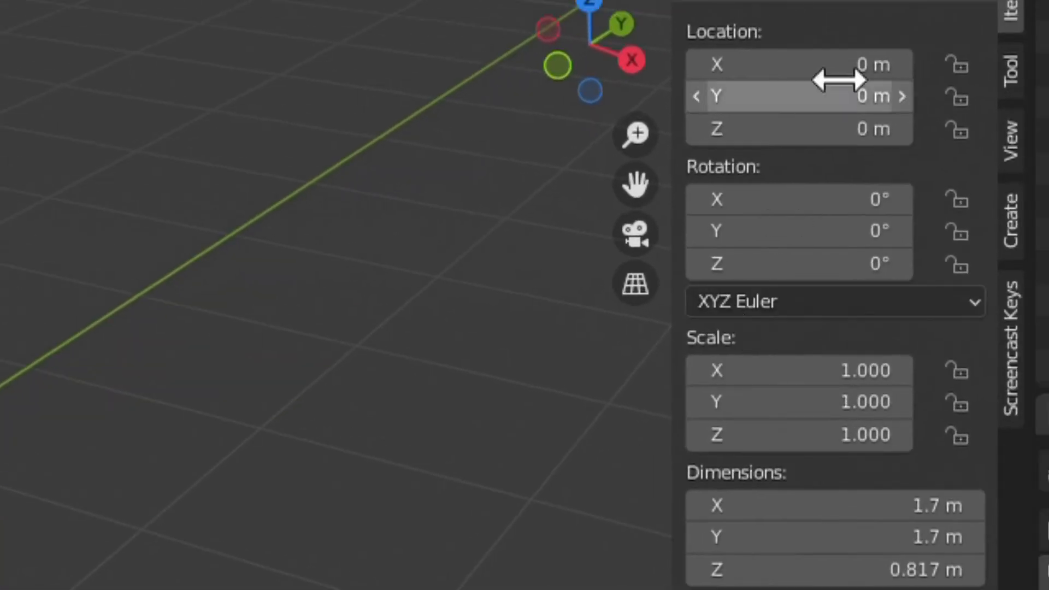
- In the saucer model file, insert keyframes for the Sphere's Location and Rotation at frame 1
right_click(875, 42)
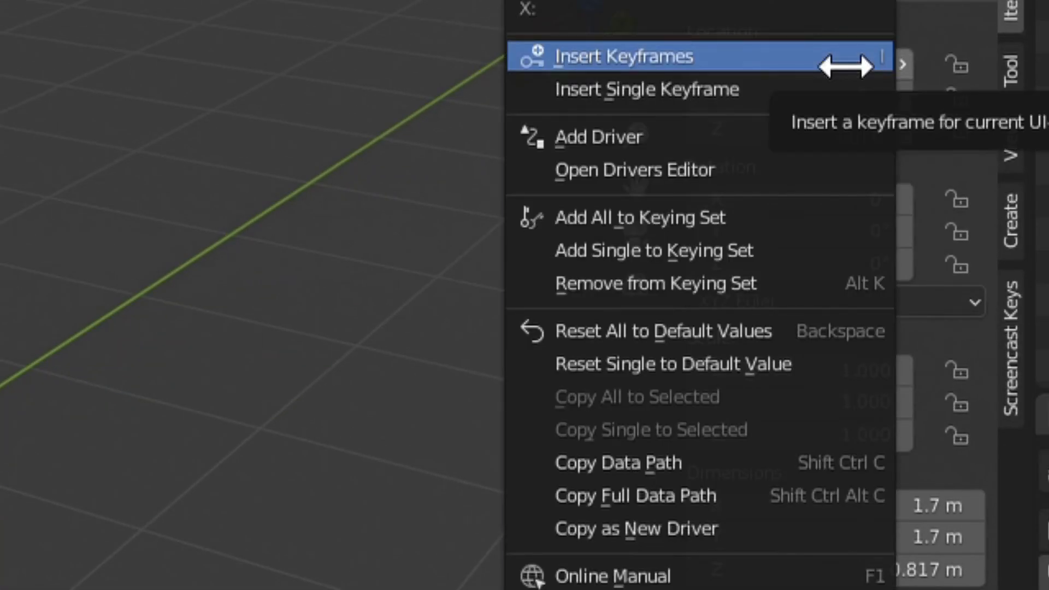
left_click(846, 66)
right_click(867, 210)
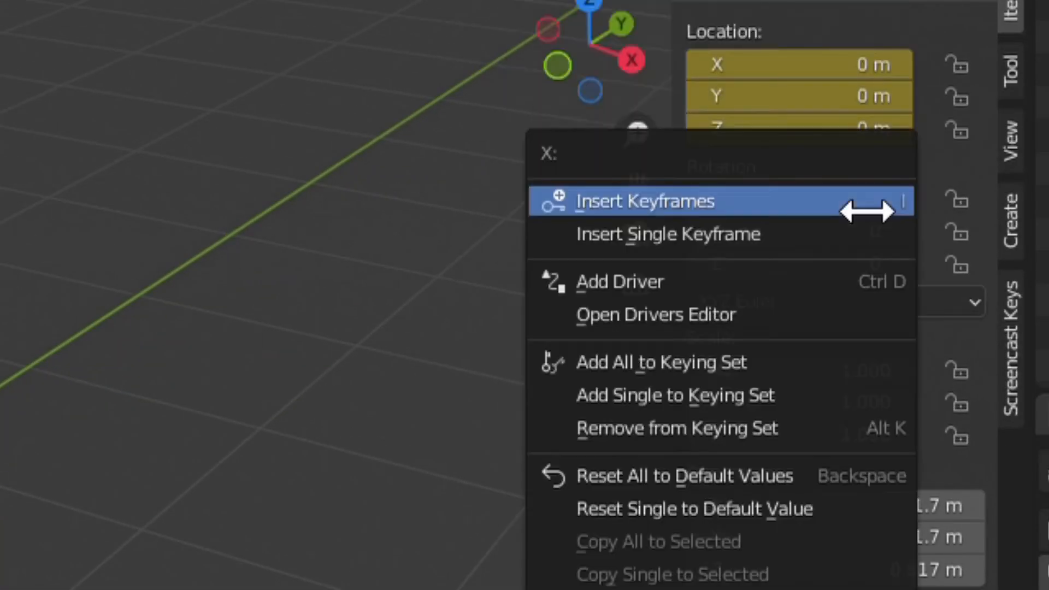
left_click(867, 206)
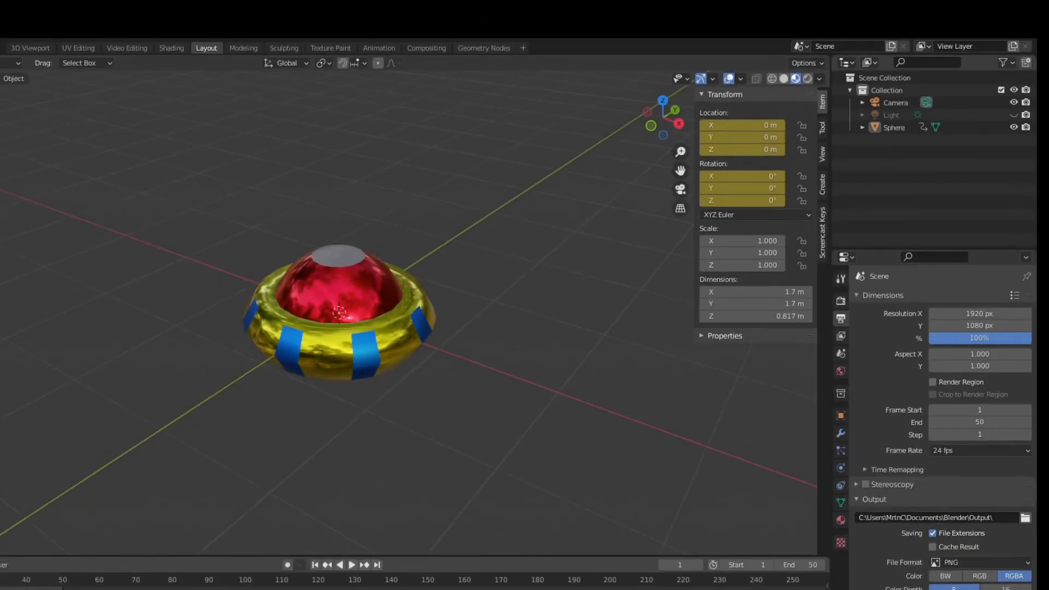
- Go to frame 25, select the Sphere, and tilt it freehand to about X 5.14°, Y -5.62°, Z -4.29°
left_click(107, 501)
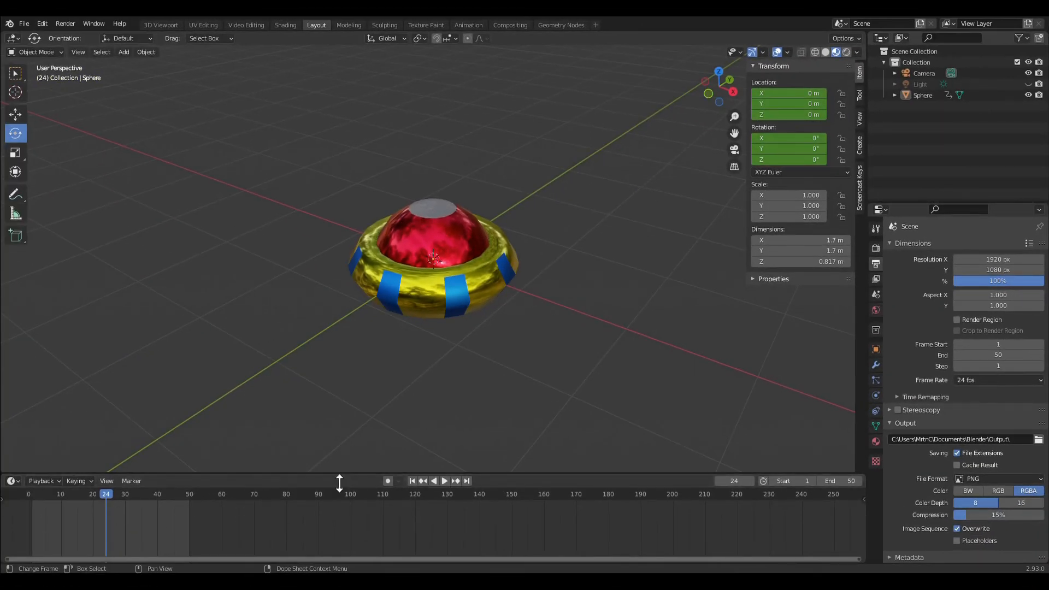
key("Right")
left_click(415, 257)
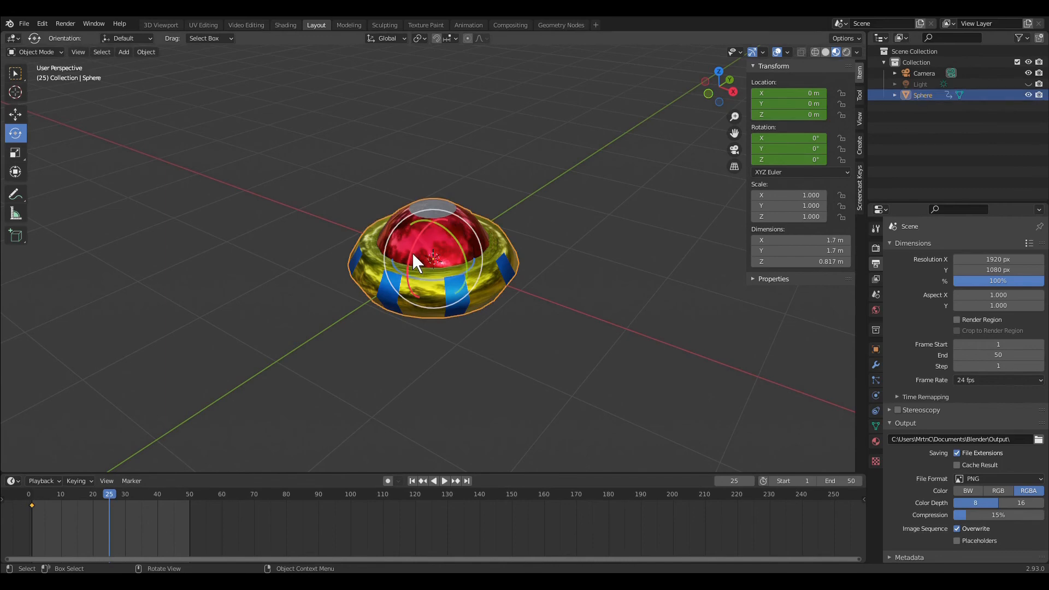
left_click_drag(412, 252, 457, 247)
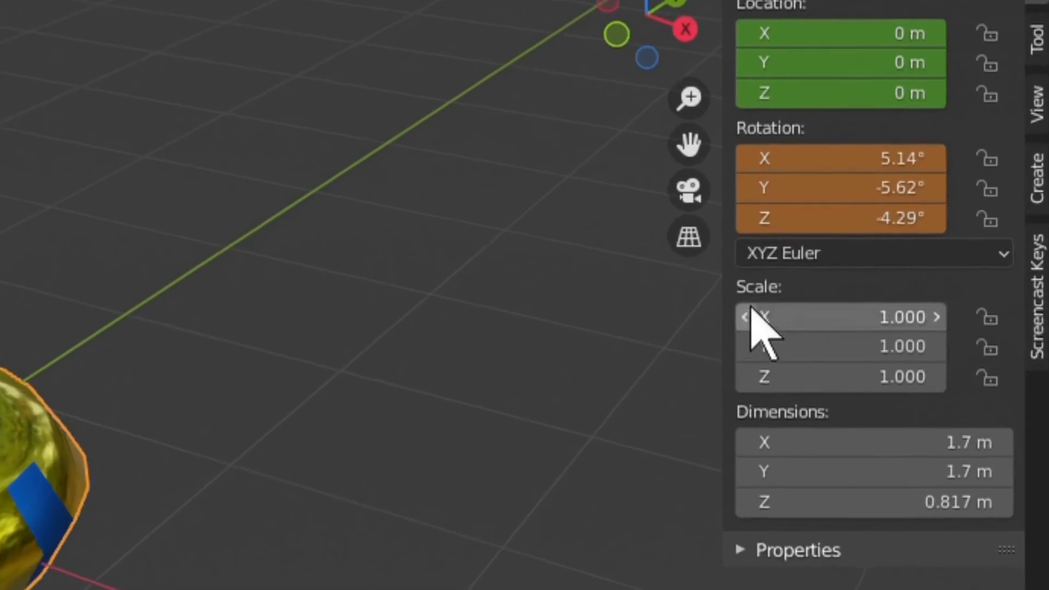
- Set the Sphere's Z rotation to 720° at frame 25
left_click(864, 218)
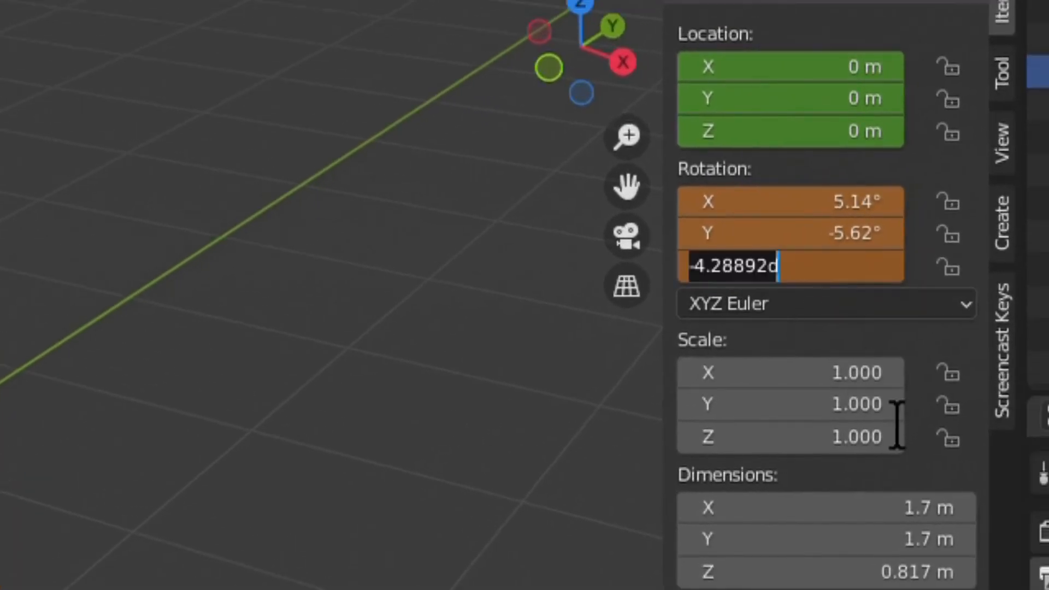
type("72")
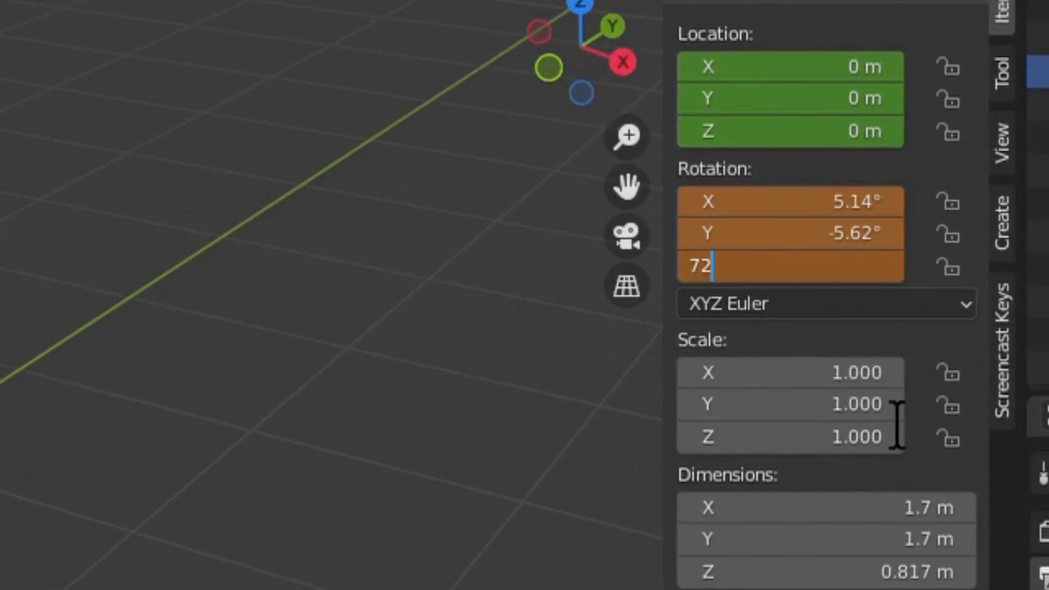
type("0")
key("Return")
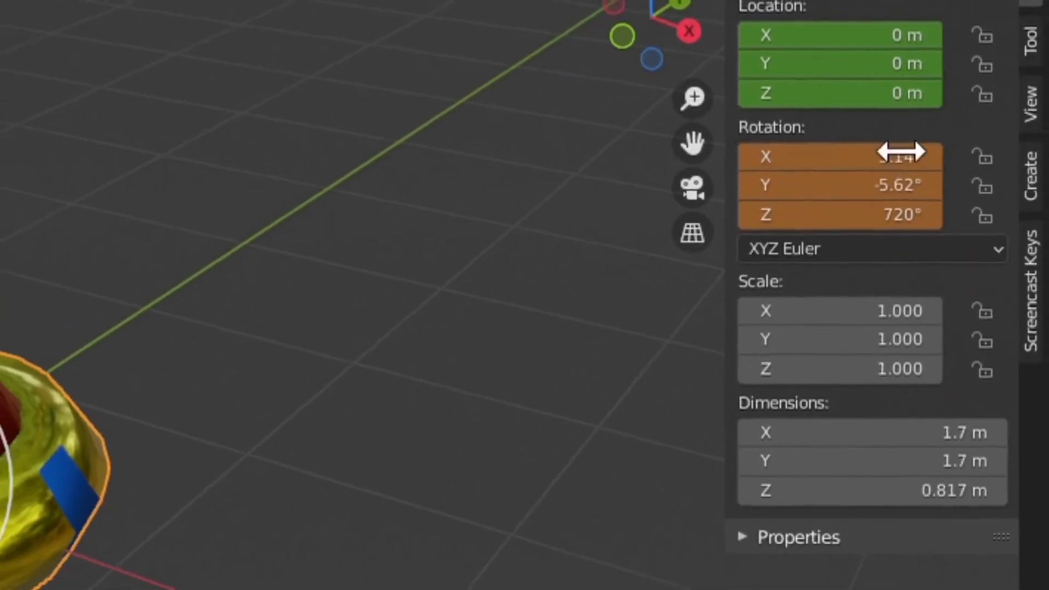
- Insert keyframes for the Sphere's X, Y and Z Rotation at frame 25
right_click(858, 202)
left_click(874, 174)
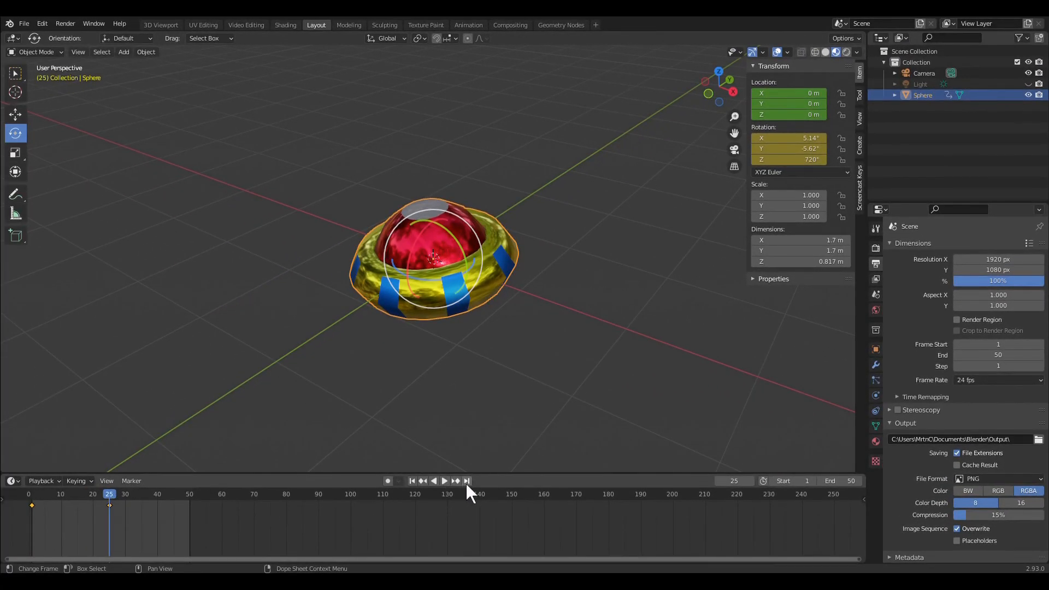
- At frame 50, tilt the Sphere freehand to about X -5.34°, Y 5.14°, set its Z rotation to 1440°, and keyframe the rotation
left_click(467, 481)
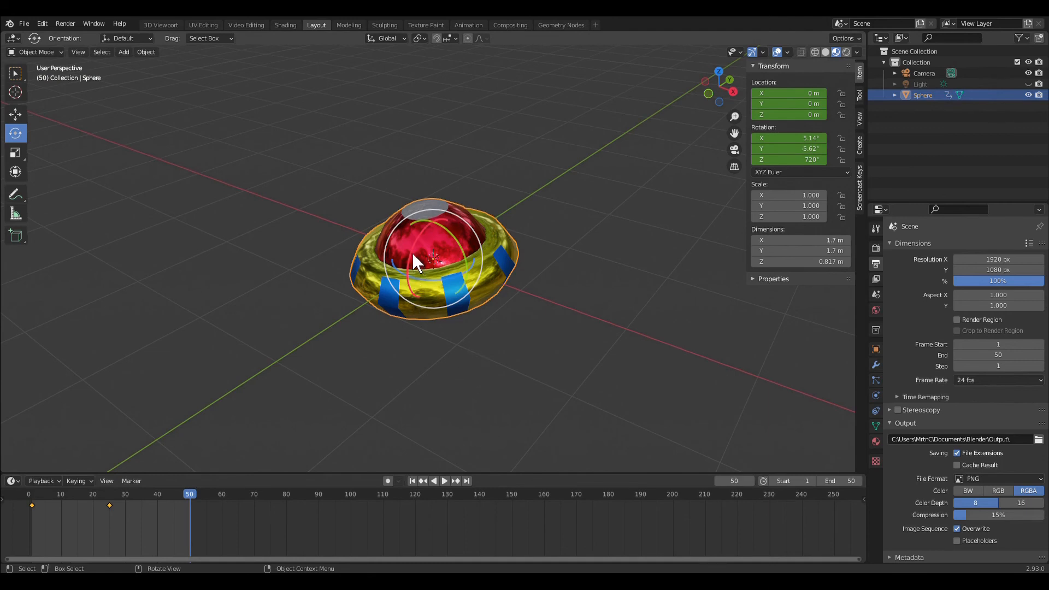
left_click_drag(412, 253, 476, 247)
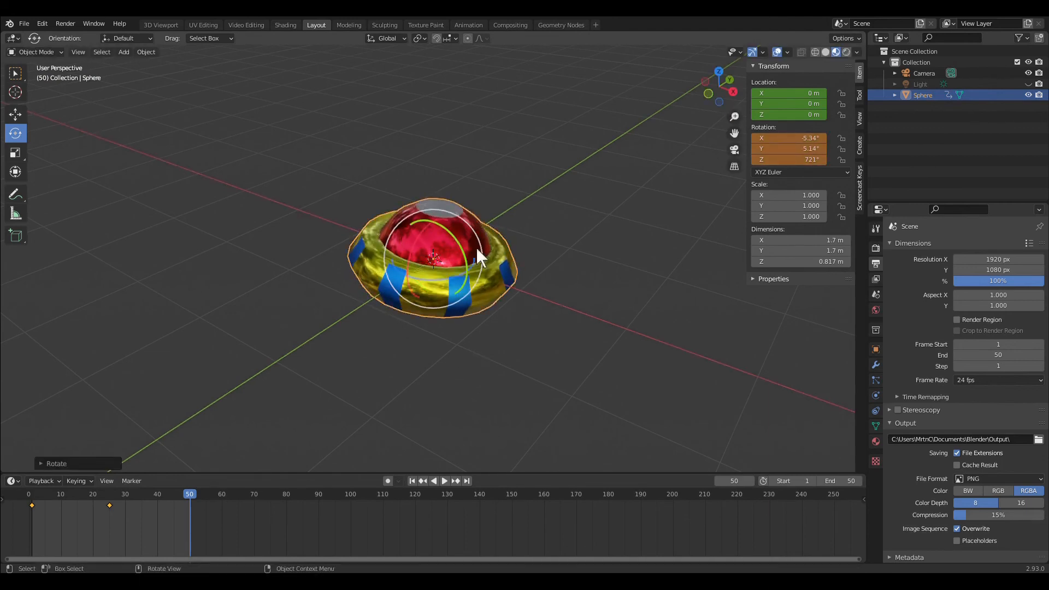
left_click(796, 159)
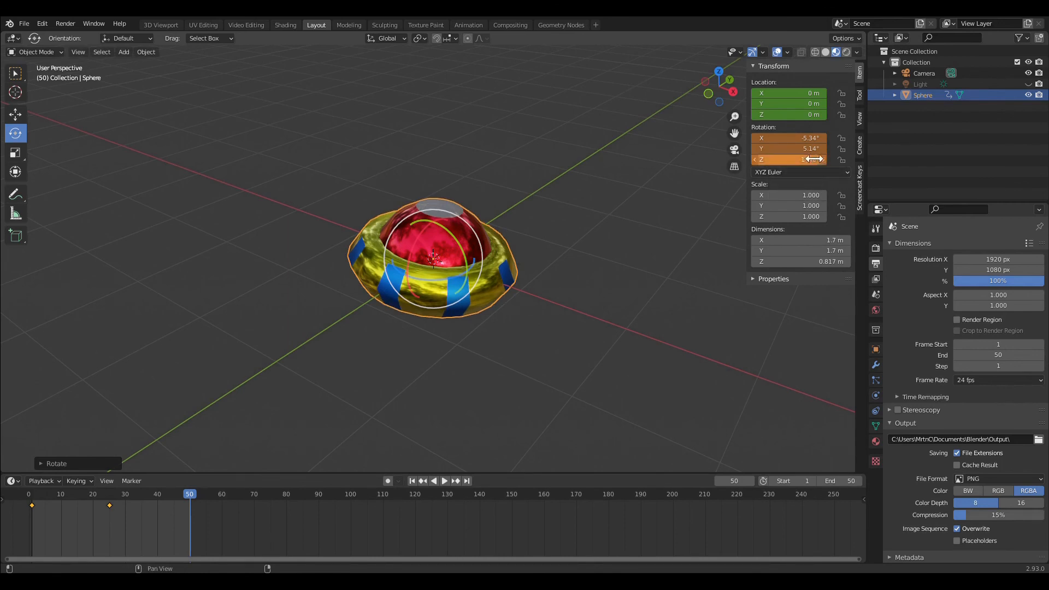
right_click(816, 140)
left_click(815, 140)
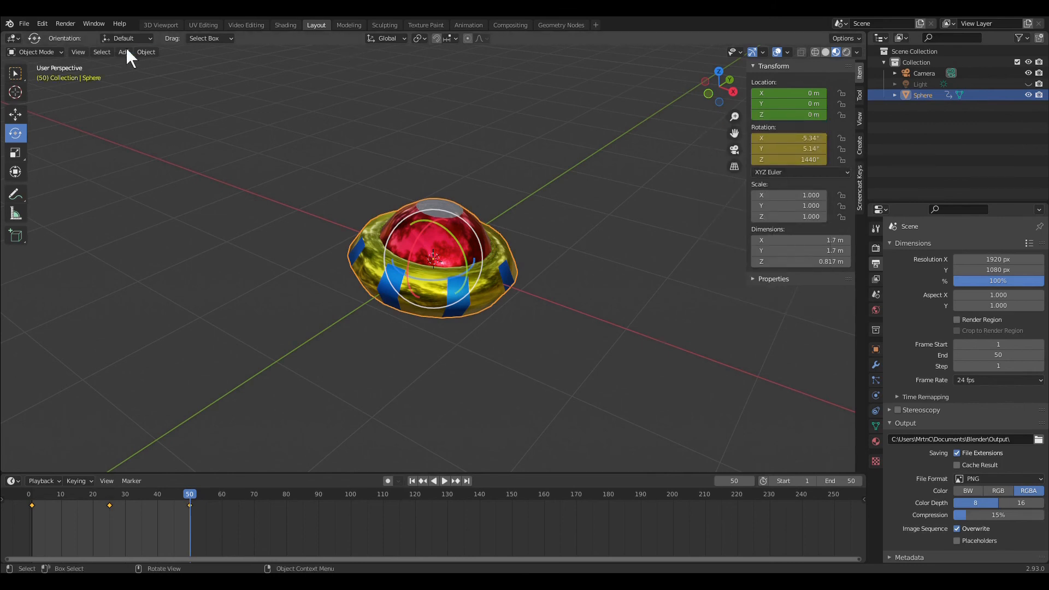
- Render the saucer's spin animation
left_click(65, 24)
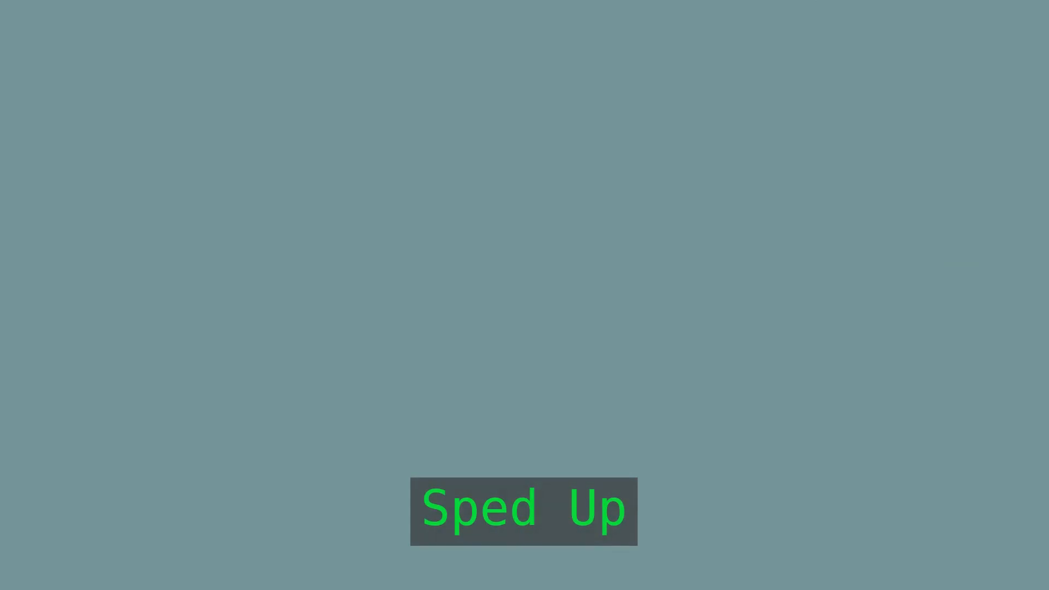